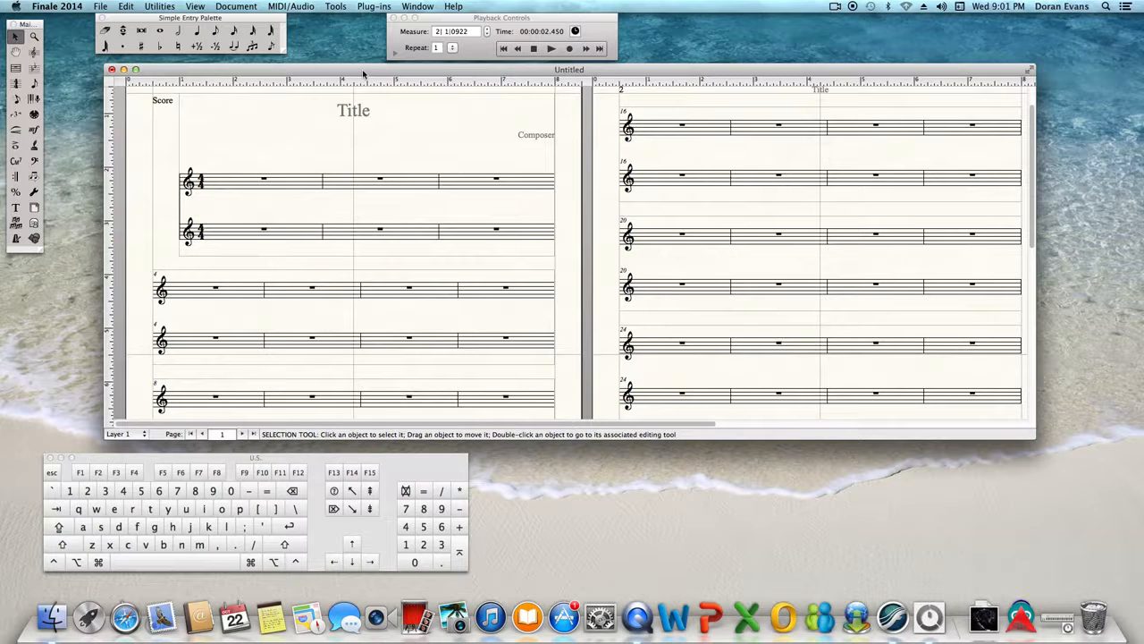
# Move the on-screen keyboard viewer to the middle of the desktop, just below the score window
pyautogui.moveTo(404, 463); pyautogui.dragTo(699, 461)
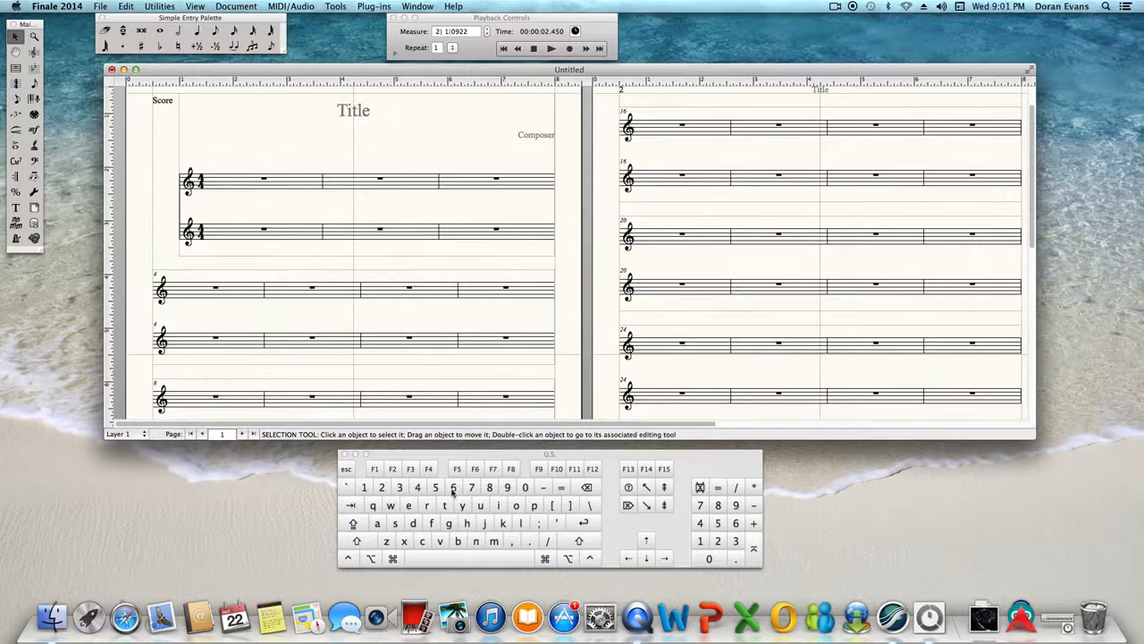
pyautogui.moveTo(493, 461); pyautogui.dragTo(490, 457)
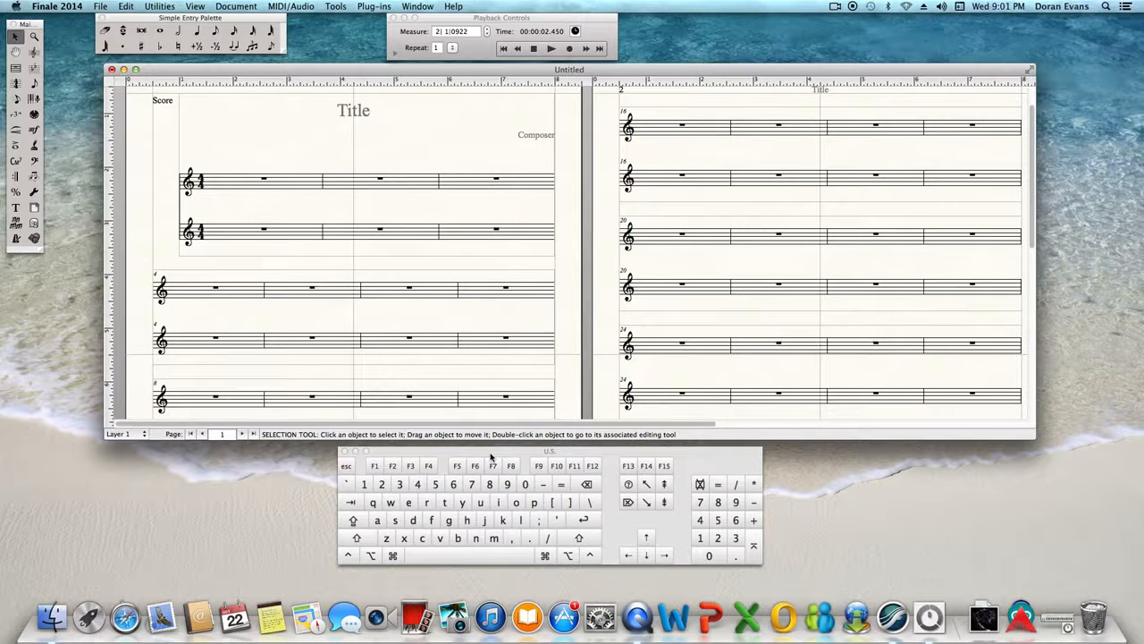
pyautogui.click(413, 523)
pyautogui.moveTo(542, 452); pyautogui.dragTo(539, 463)
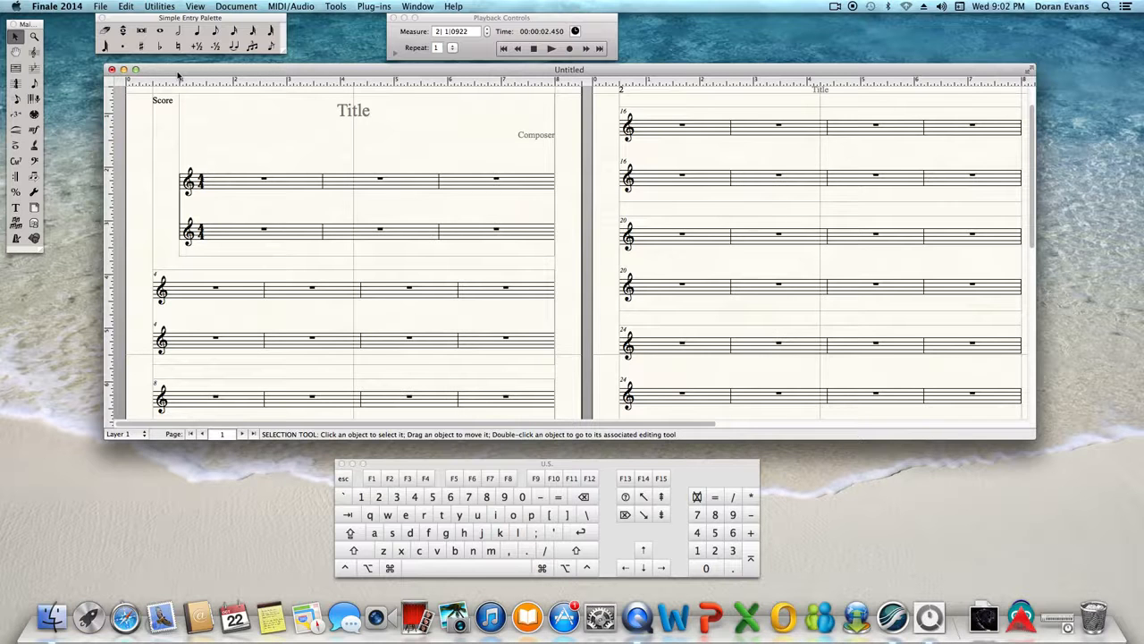
# Activate the Simple Entry tool with the quarter note as the entry duration
pyautogui.click(196, 30)
pyautogui.press('KP_1')
pyautogui.press('1')
pyautogui.press('KP_1')
pyautogui.click(33, 86)
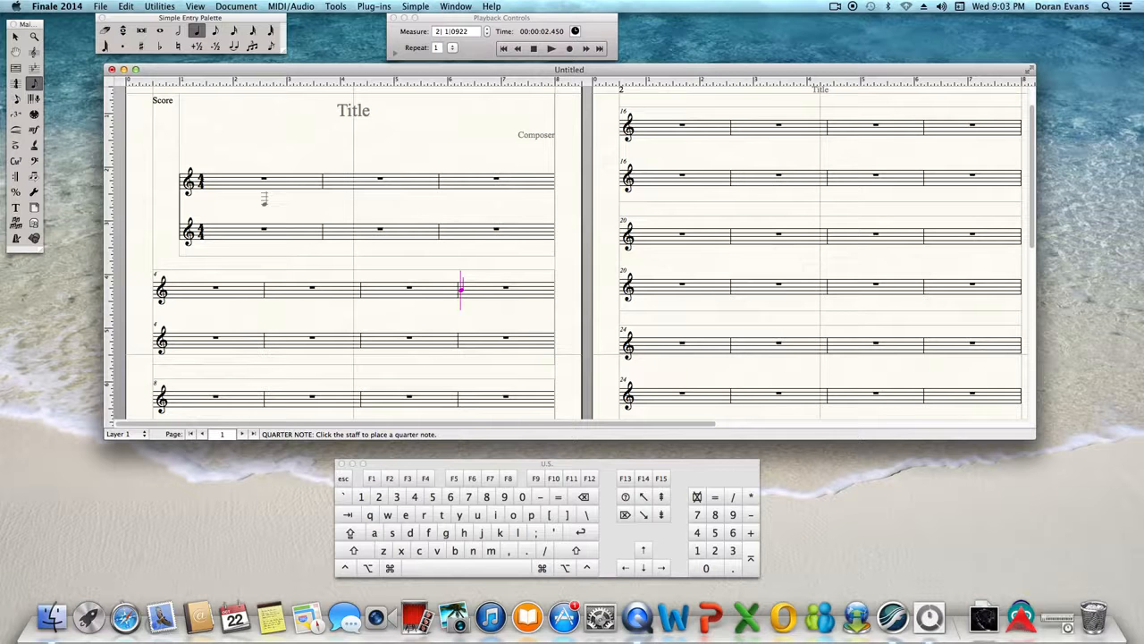
# Step the entry duration from 64th note through 32nd, 16th, eighth, quarter, half and whole to double whole, and return to whole note
pyautogui.press('1')
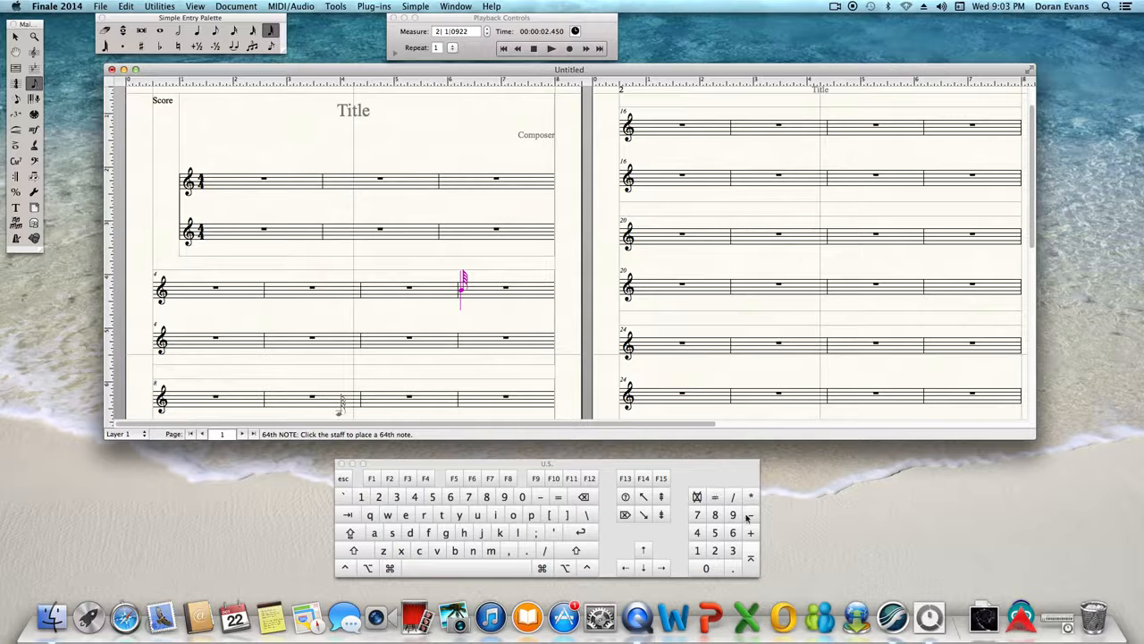
pyautogui.press('Clear')
pyautogui.press('Clear')
pyautogui.press('Clear')
pyautogui.press('2')
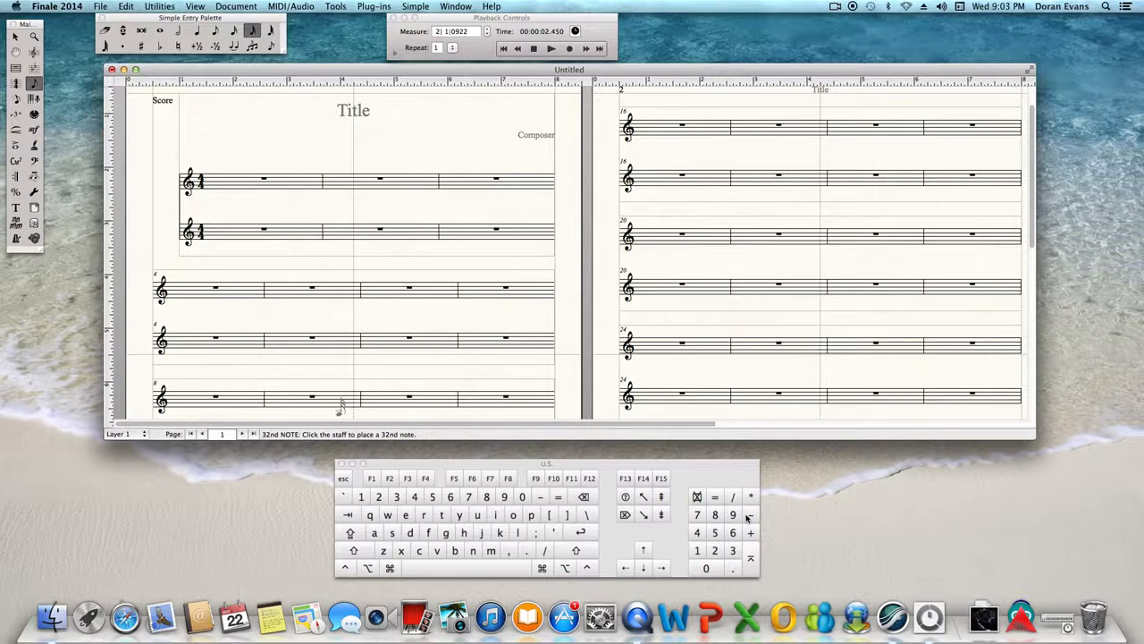
pyautogui.press('3')
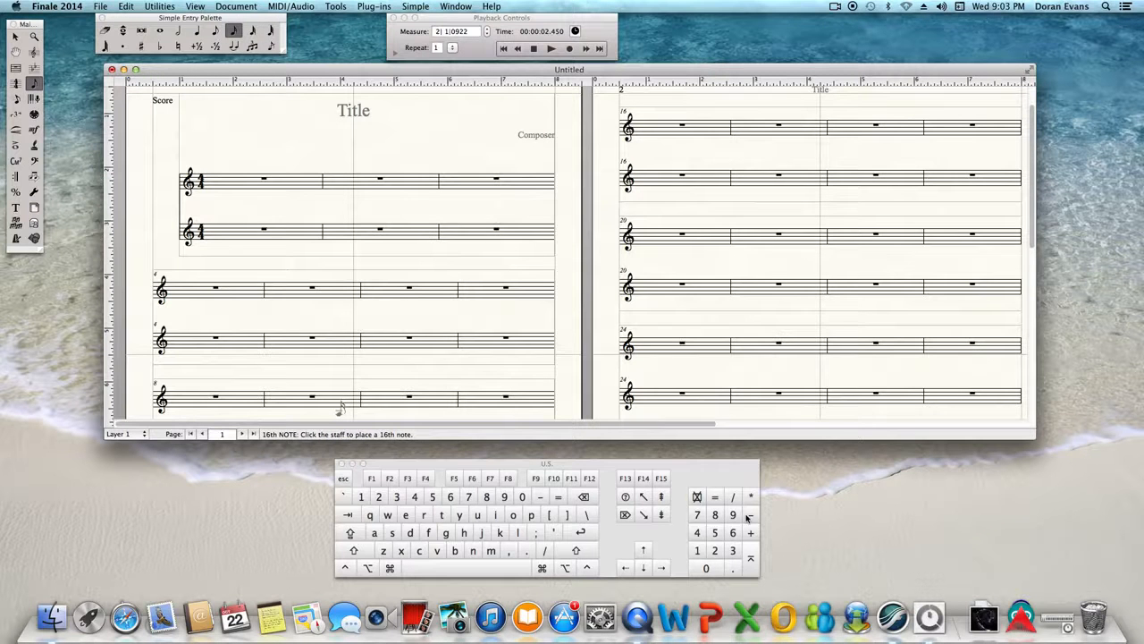
pyautogui.press('4')
pyautogui.press('5')
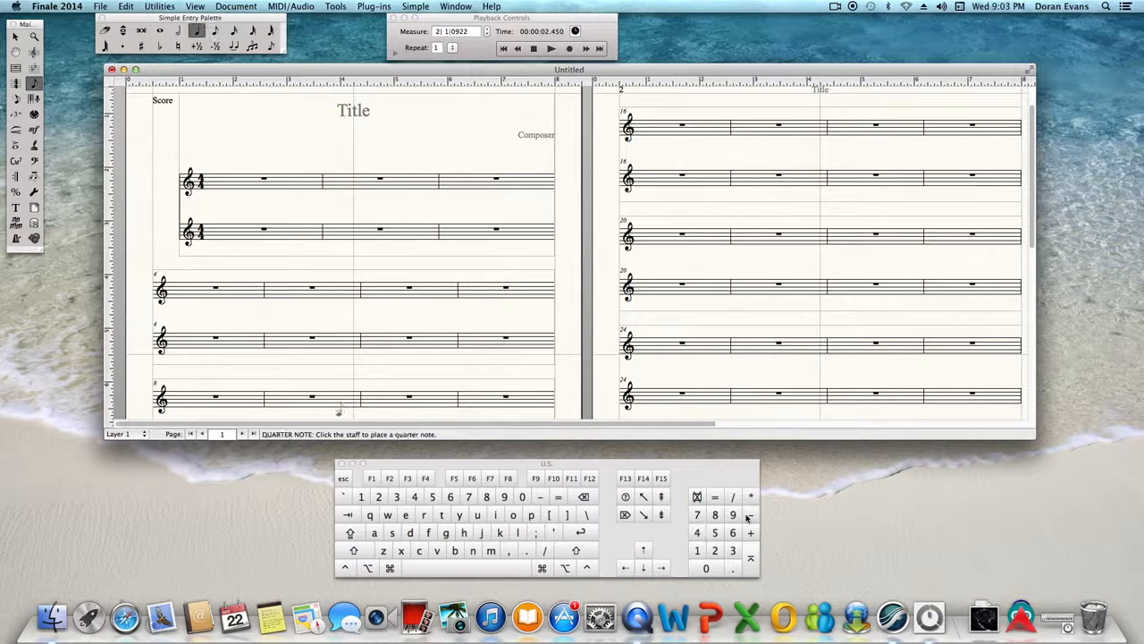
pyautogui.press('6')
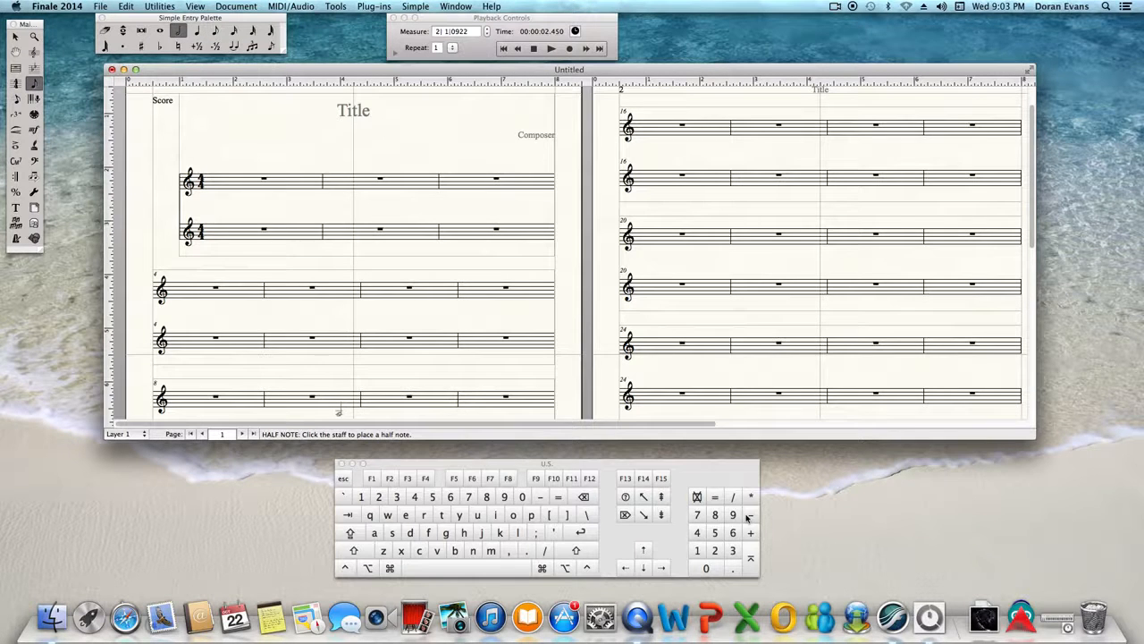
pyautogui.press('7')
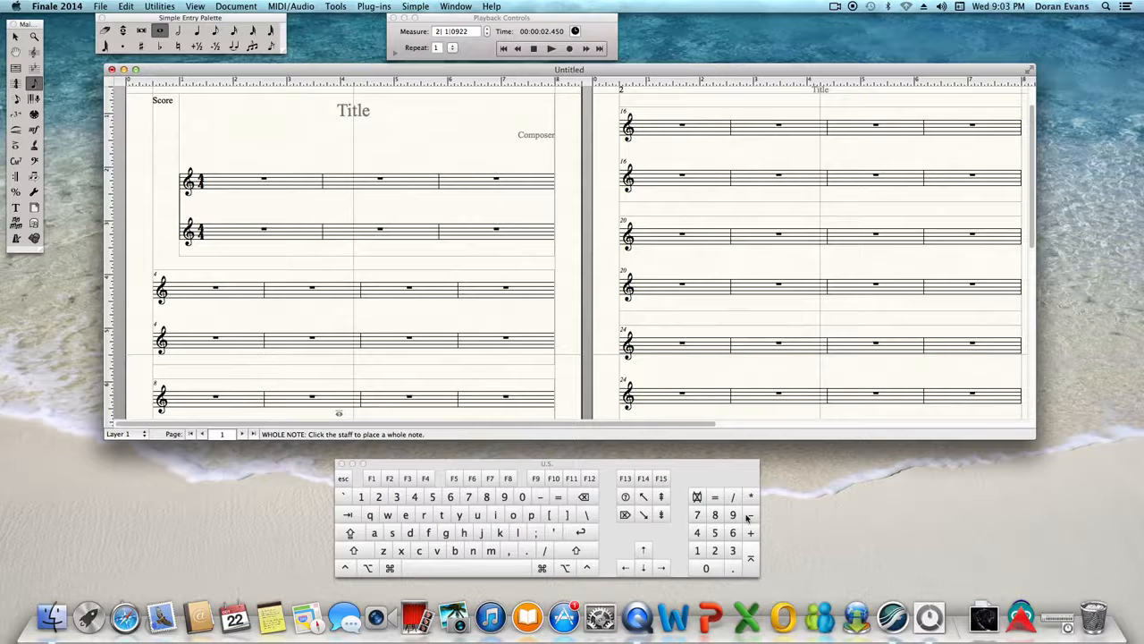
pyautogui.press('8')
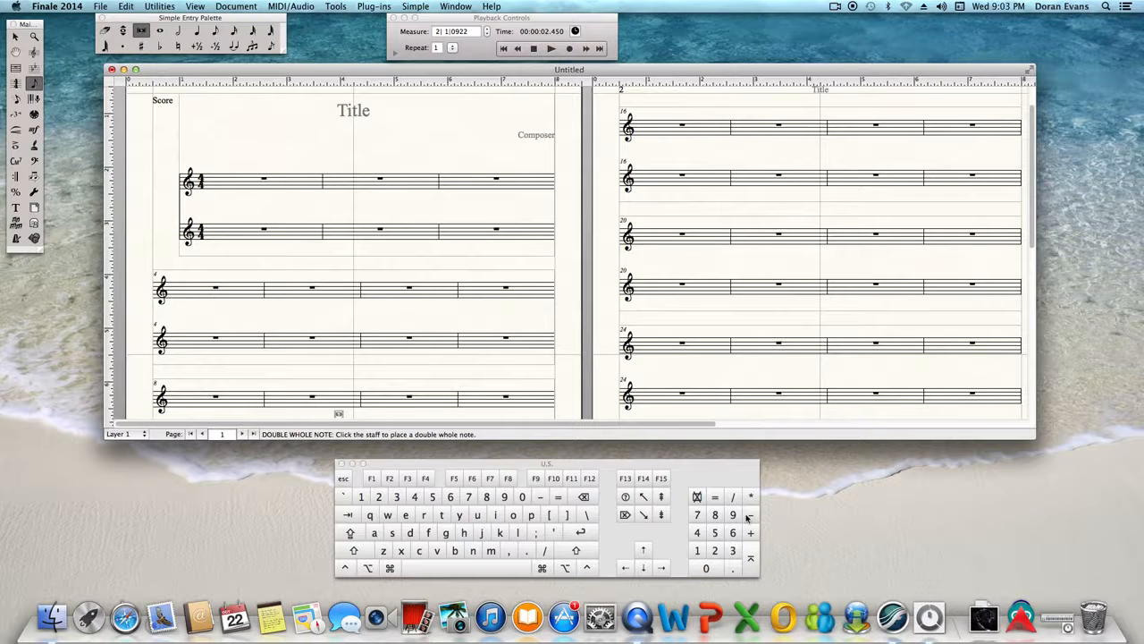
pyautogui.press('7')
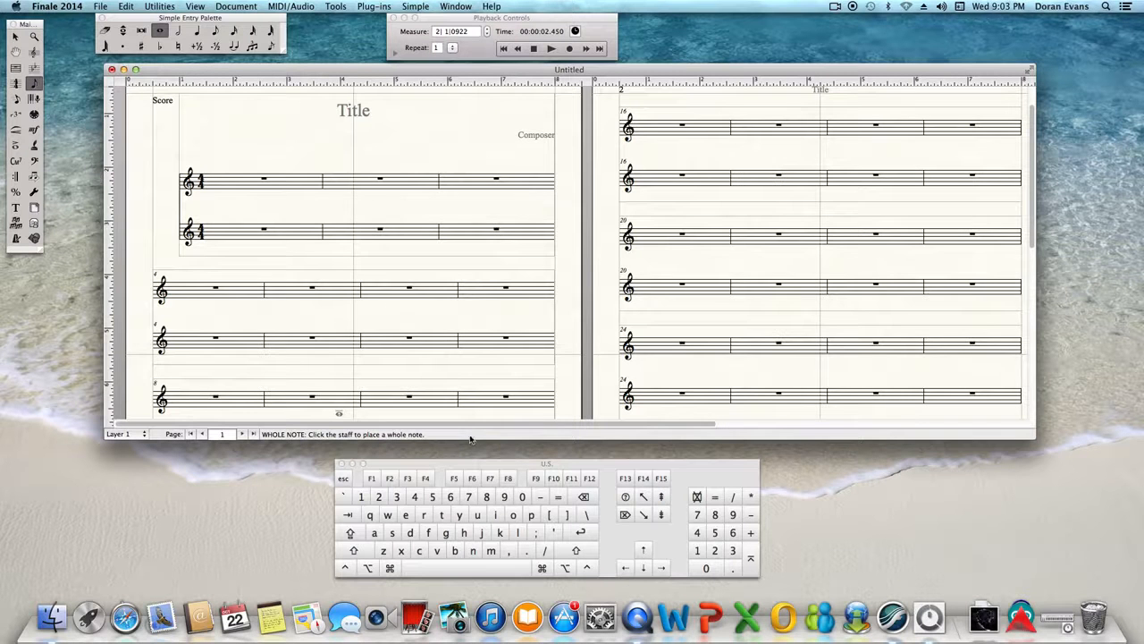
# Shift the score window slightly lower and step the entry duration from double whole note down to eighth note
pyautogui.moveTo(741, 69); pyautogui.dragTo(744, 79)
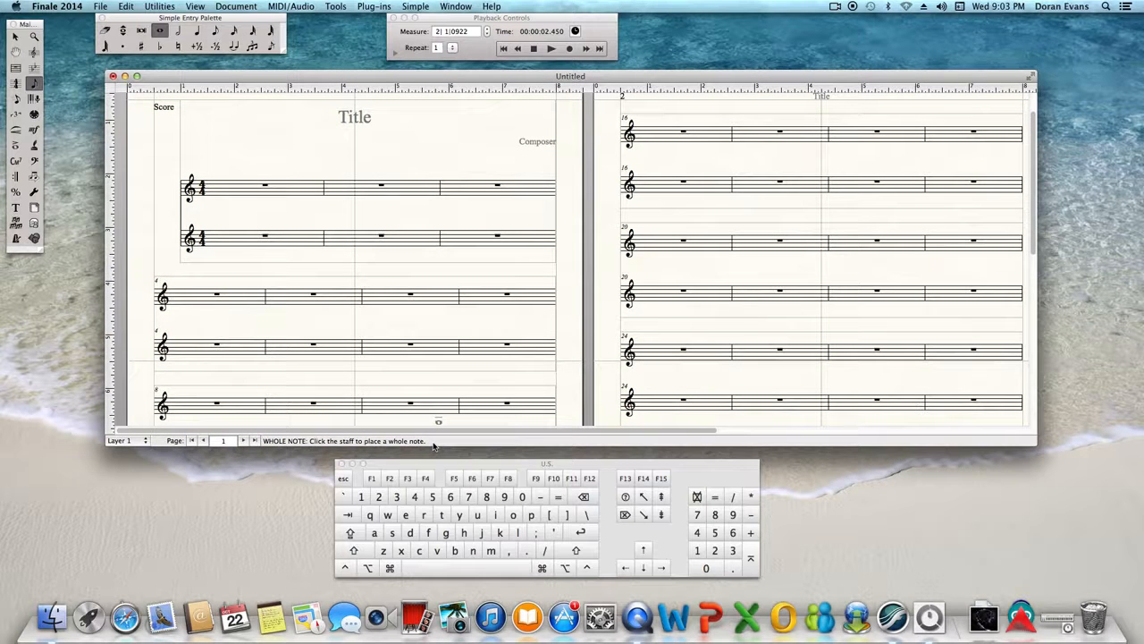
pyautogui.press('8')
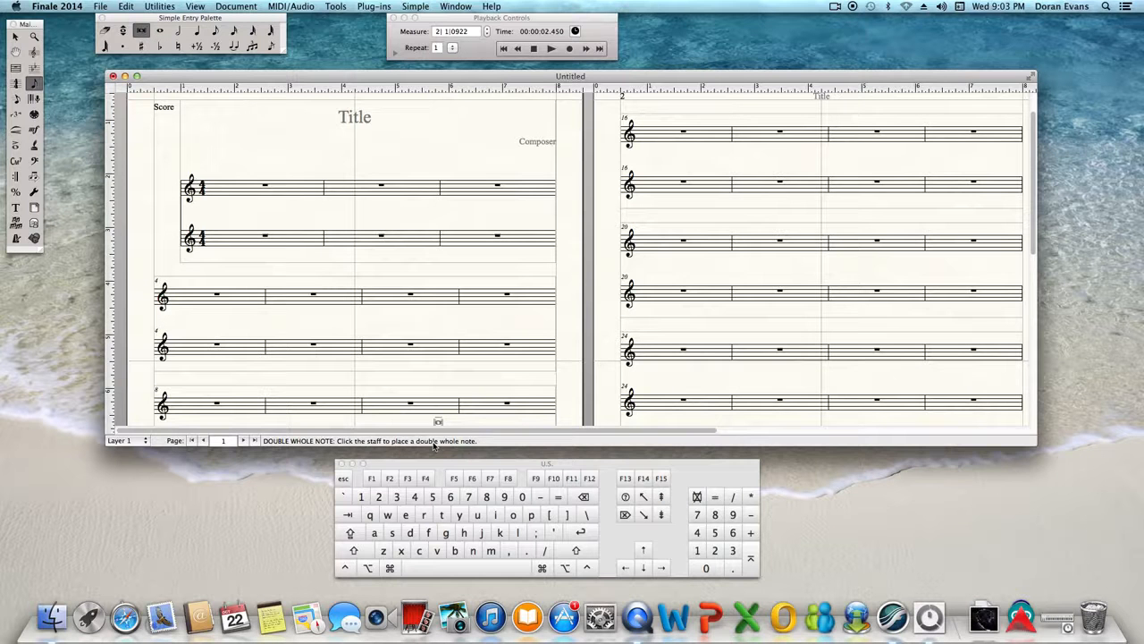
pyautogui.press('7')
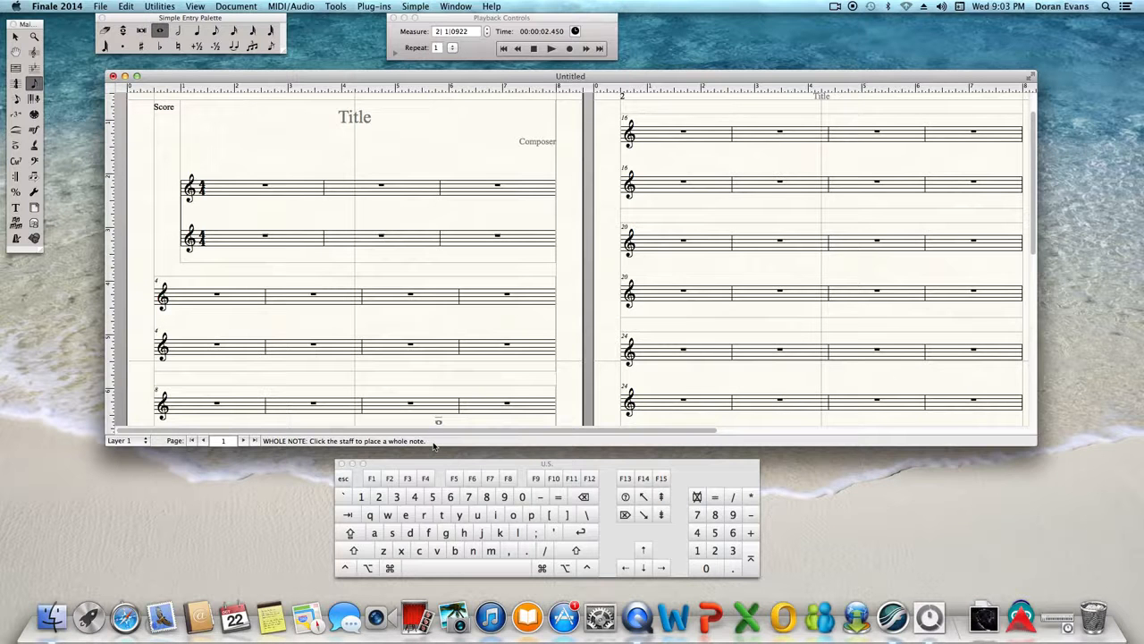
pyautogui.press('6')
pyautogui.press('5')
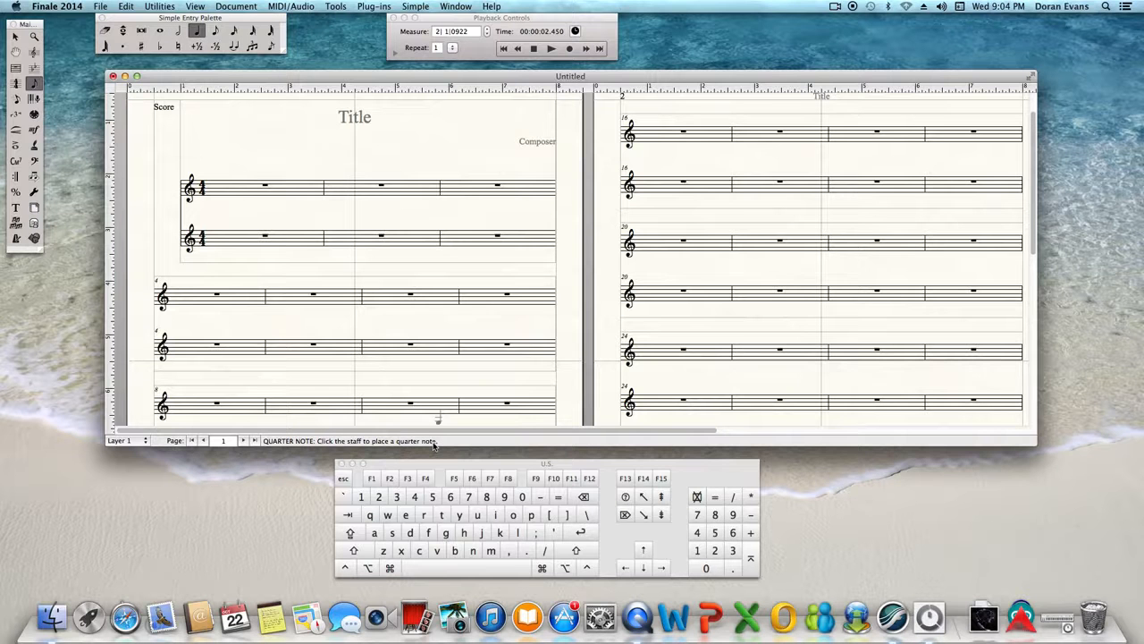
pyautogui.press('4')
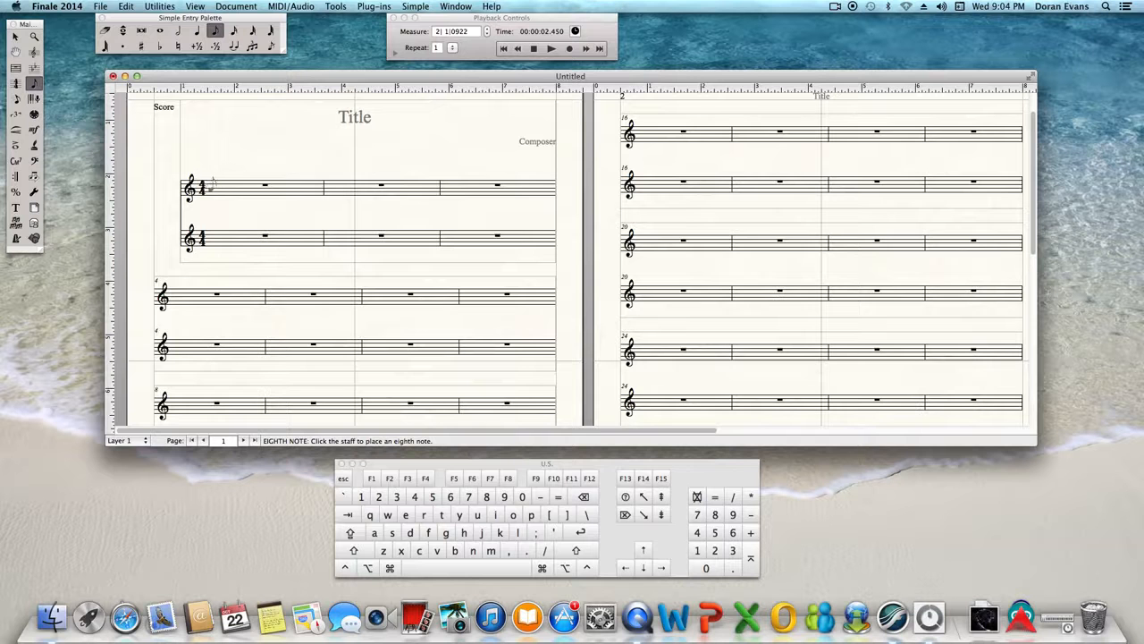
# Place an eighth note in the first measure of the first staff and delete it
pyautogui.click(206, 187)
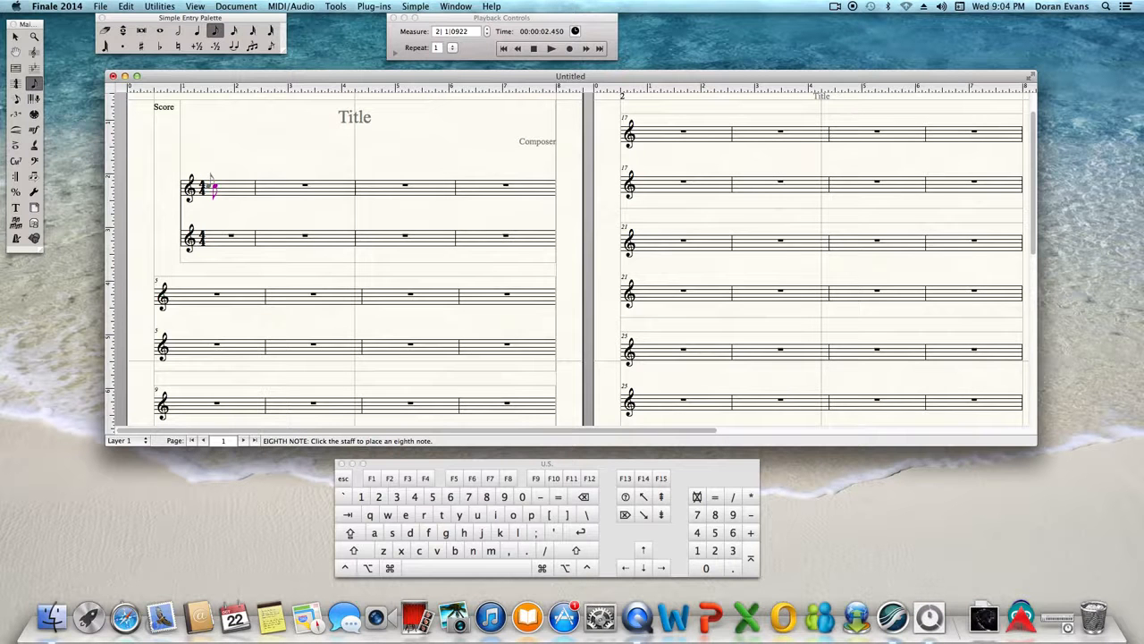
pyautogui.press('Left')
pyautogui.press('Right')
pyautogui.press('Delete')
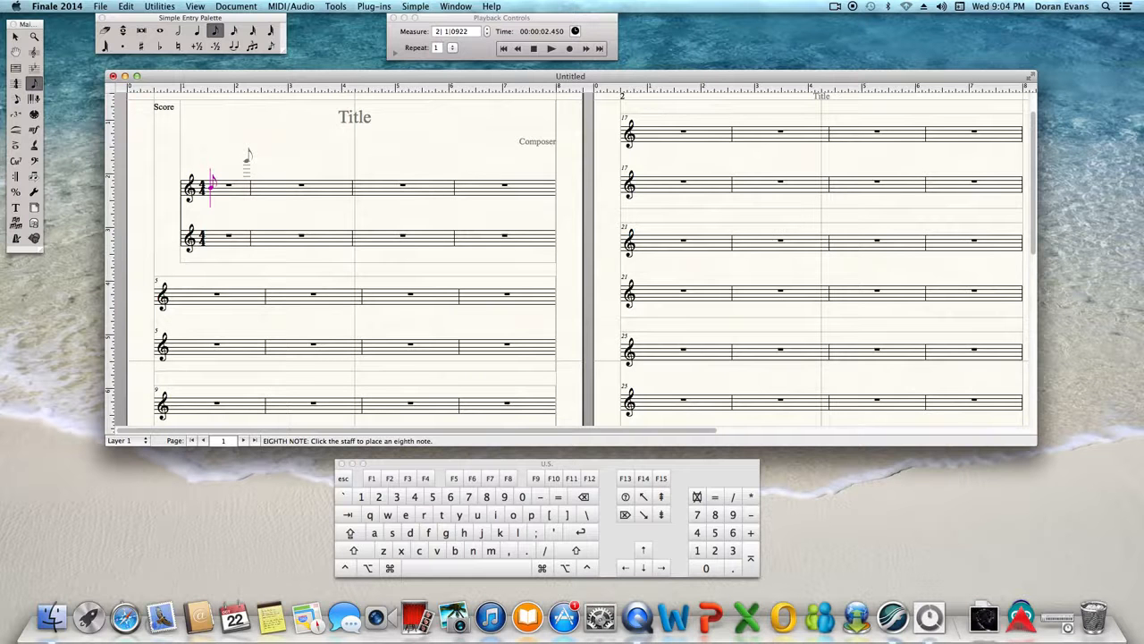
# Enter the quarter notes C, D, E and F in the first measure of the first staff
pyautogui.press('5')
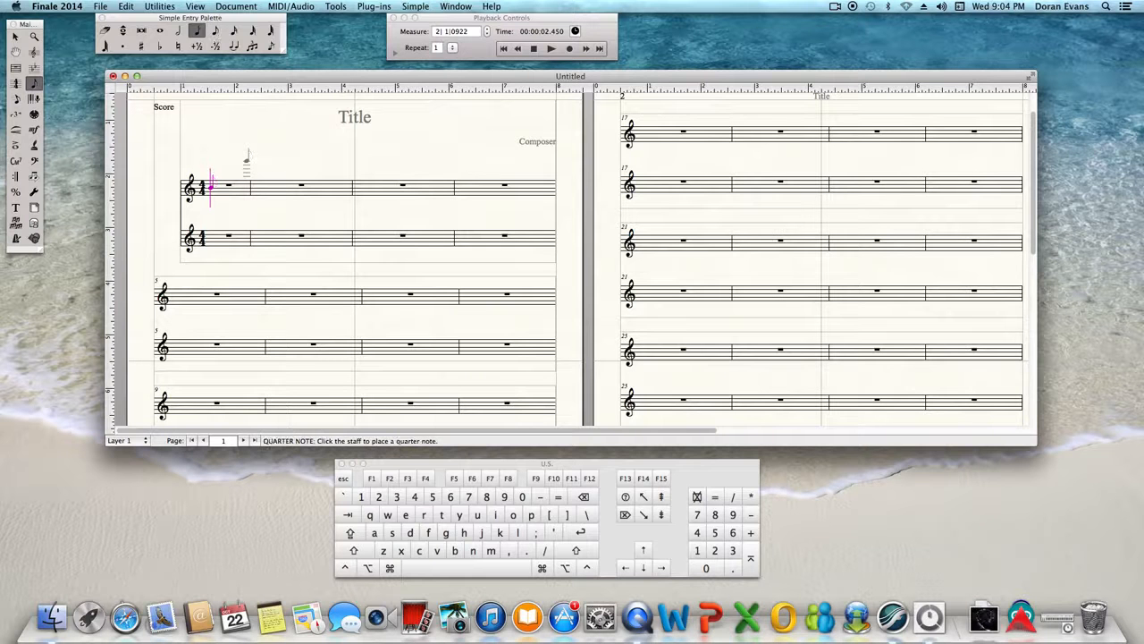
pyautogui.press('5')
pyautogui.press('5')
pyautogui.press('c')
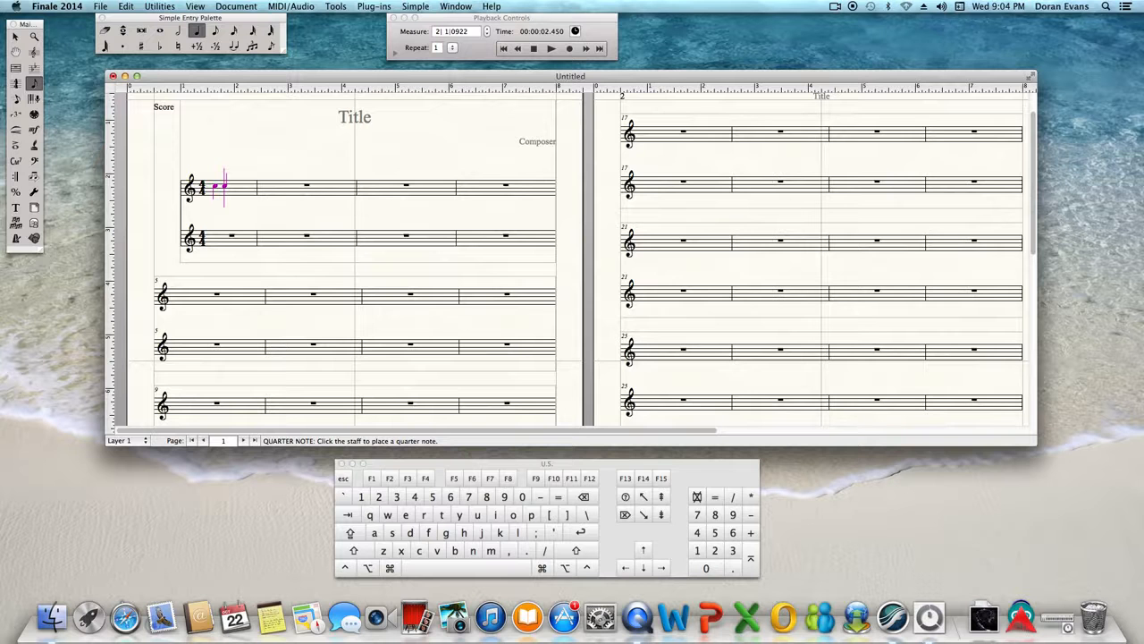
pyautogui.press('d')
pyautogui.press('s')
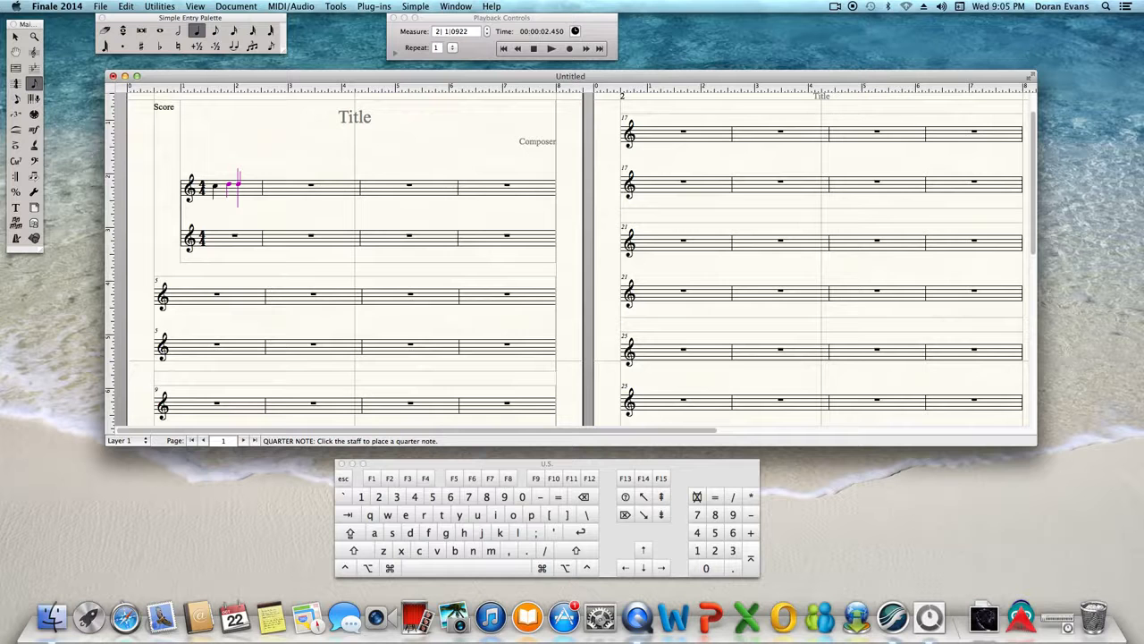
pyautogui.click(242, 184)
pyautogui.click(256, 180)
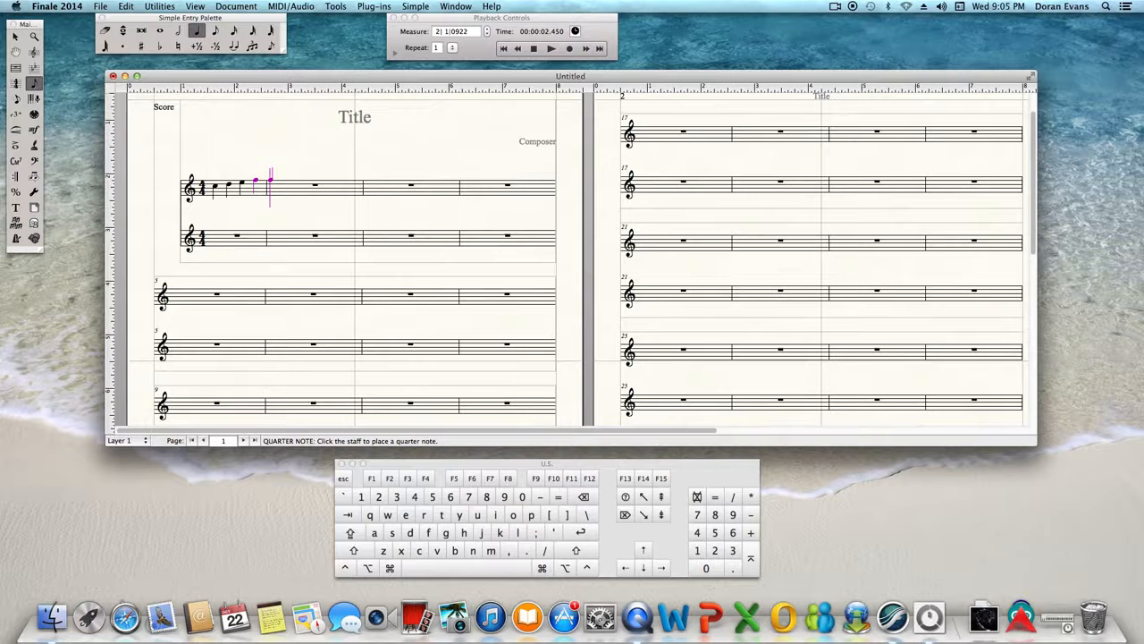
# Enter a quarter note F in measure 2, an octave below the preceding F
pyautogui.press('Down')
pyautogui.press('Down')
pyautogui.press('f')
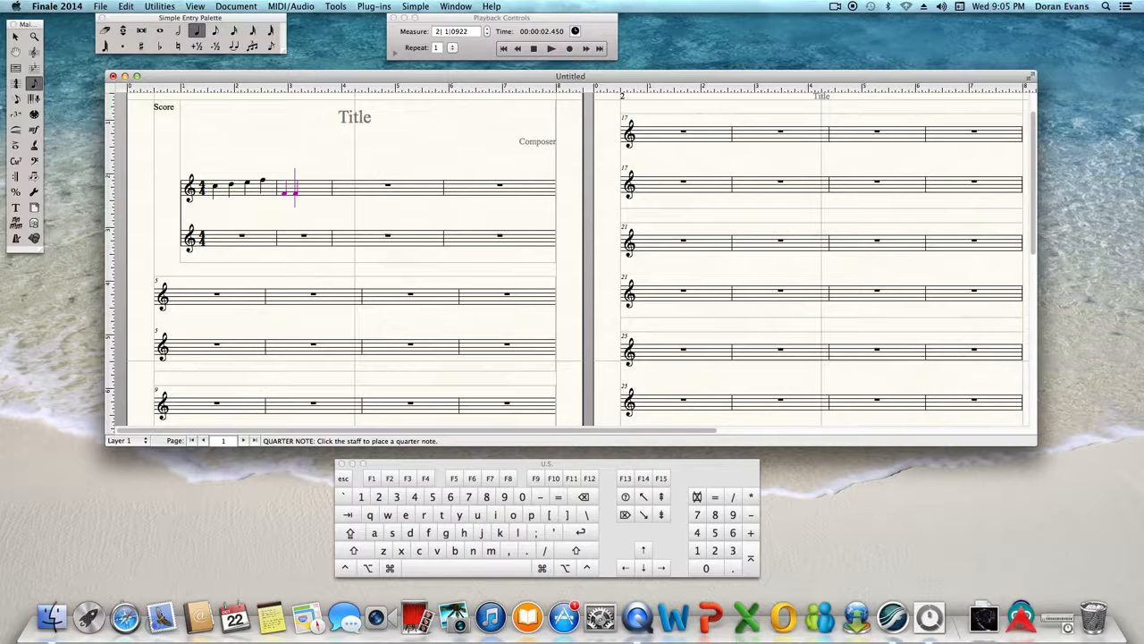
# Enter another quarter note below the staff in measure 2 at the caret's pitch and delete it
pyautogui.press('Down')
pyautogui.press('Down')
pyautogui.press('Return')
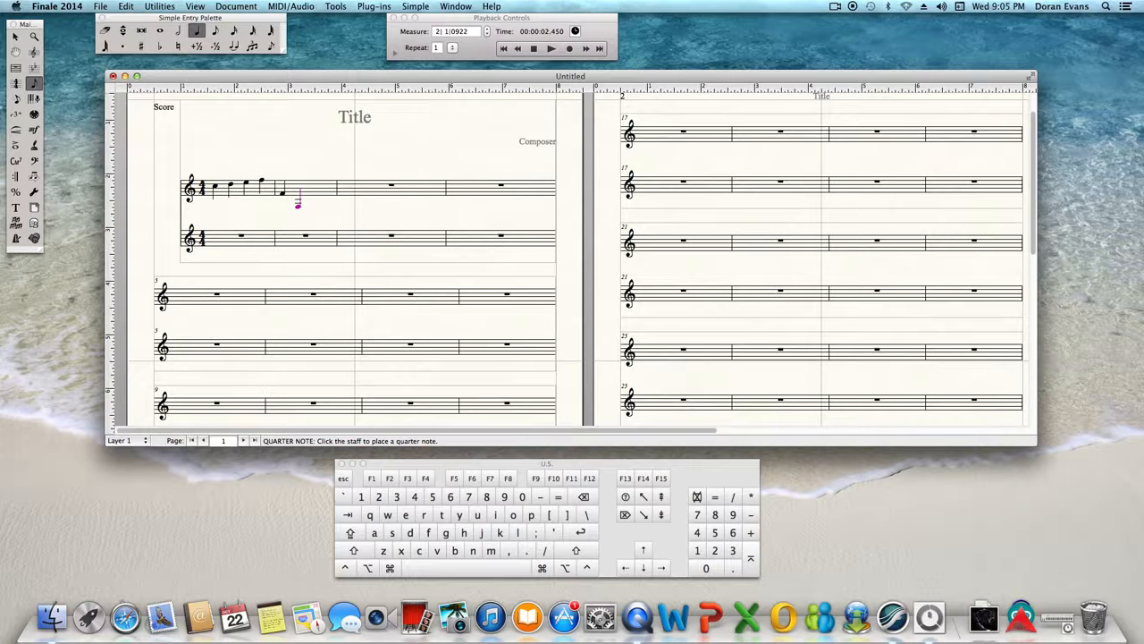
pyautogui.press('BackSpace')
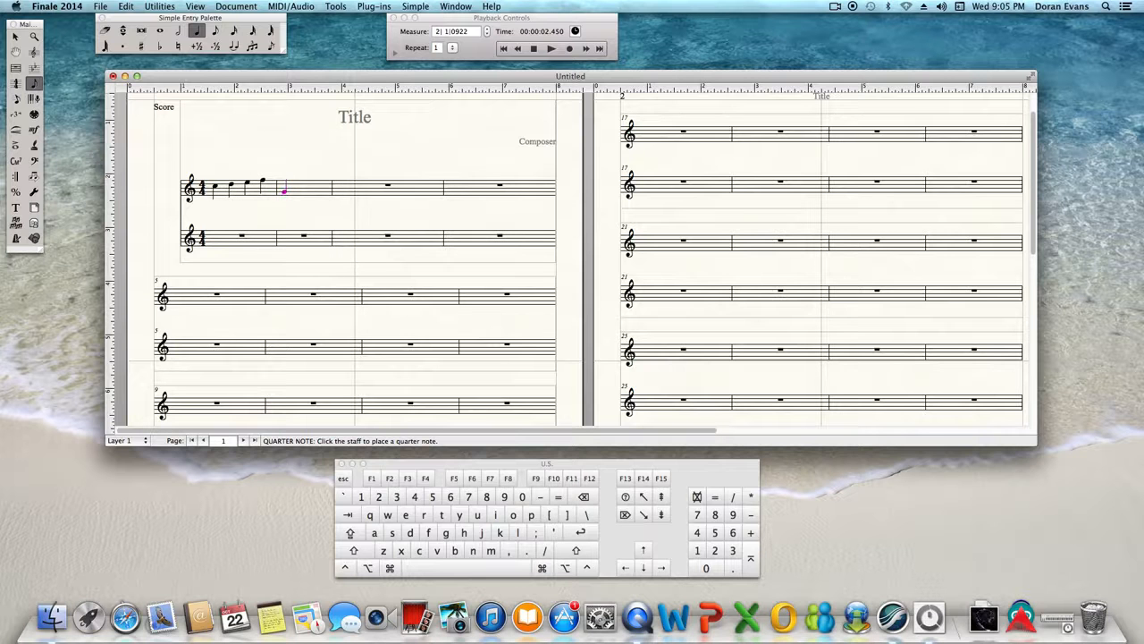
# Try shifting the pitch of the selected quarter note in measure 2 up and down
pyautogui.press('Up')
pyautogui.press('Down')
pyautogui.press('Right')
pyautogui.press('Left')
pyautogui.press('Up')
pyautogui.press('Up')
pyautogui.press('Up')
pyautogui.press('Up')
# Lower and raise the measure 2 note by half steps through multiple flats and sharps, ending on a natural
pyautogui.press('+')
pyautogui.press('-')
pyautogui.press('-')
pyautogui.press('-')
pyautogui.press('-')
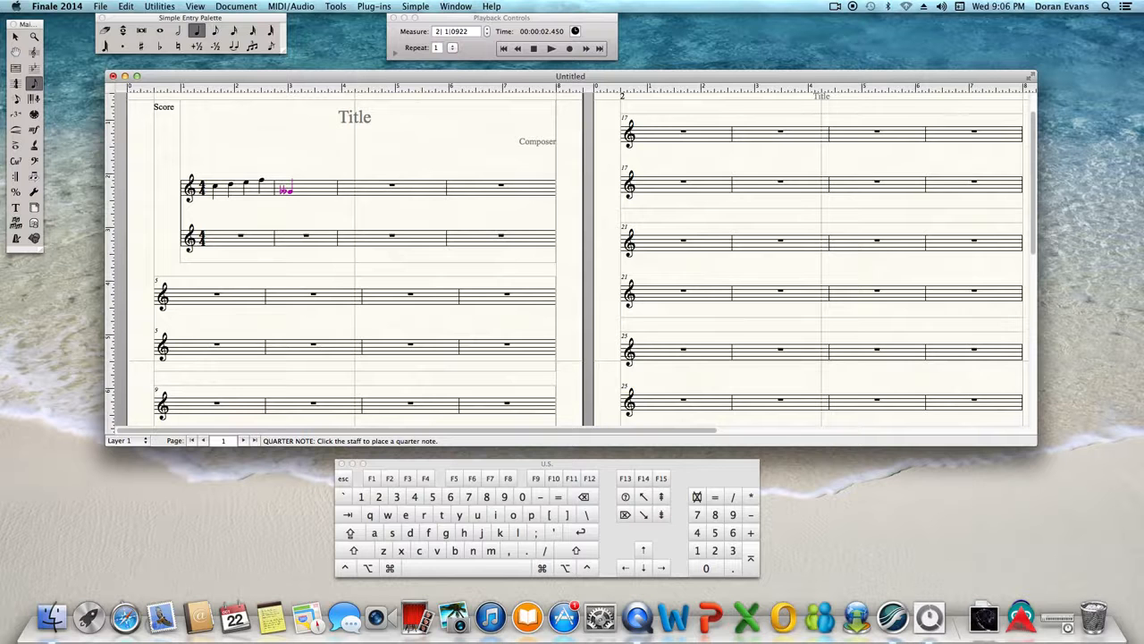
pyautogui.press('-')
pyautogui.press('-')
pyautogui.press('-')
pyautogui.press('+')
pyautogui.press('+')
pyautogui.press('+')
pyautogui.press('+')
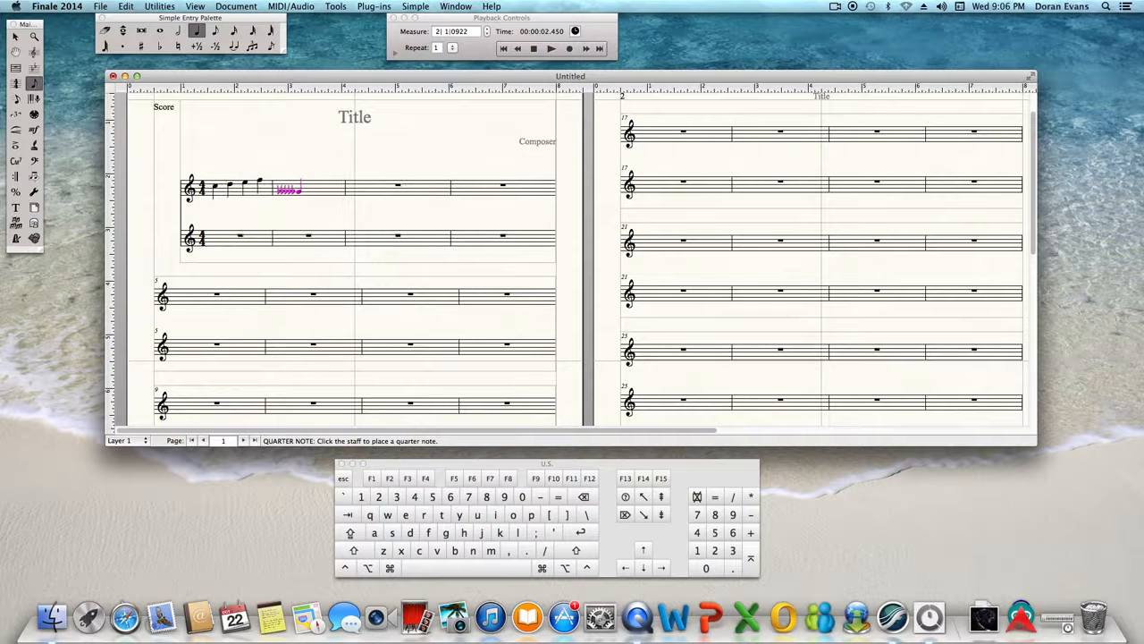
pyautogui.press('+')
pyautogui.press('+')
pyautogui.press('+')
pyautogui.press('+')
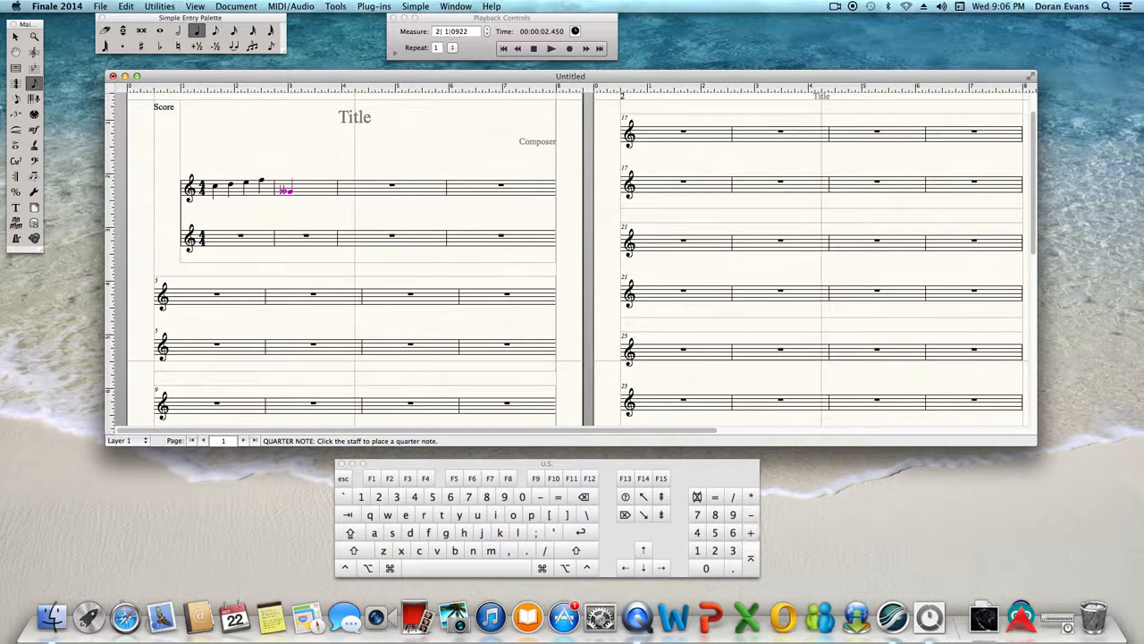
pyautogui.press('+')
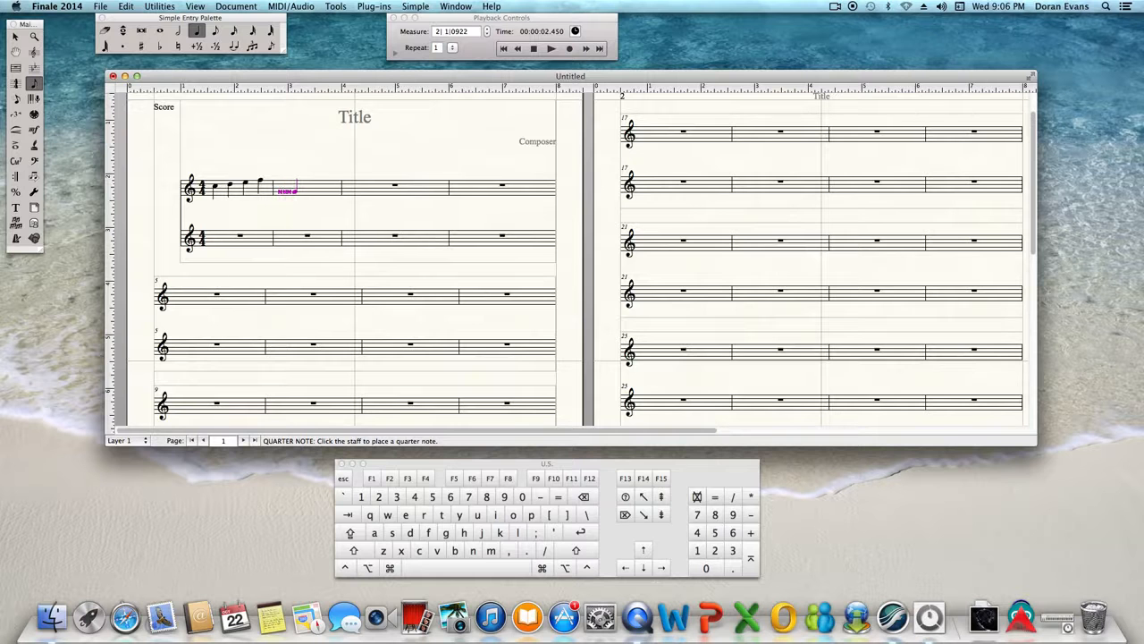
pyautogui.press('-')
pyautogui.press('-')
pyautogui.press('-')
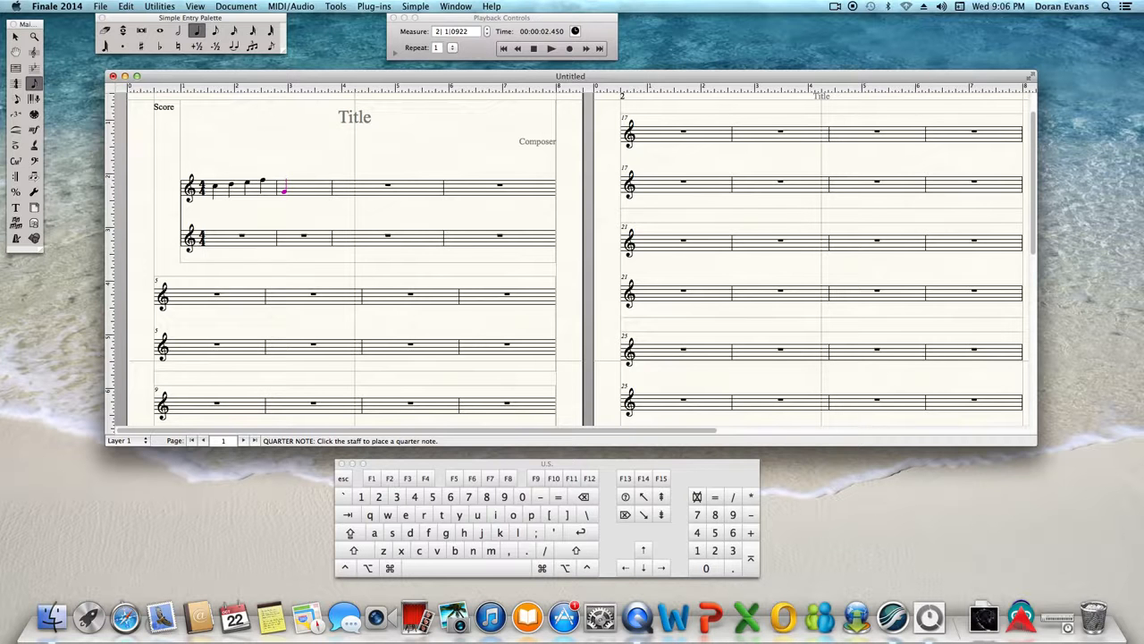
# Clear the quarter note from measure 2 and set the entry duration to 16th note
pyautogui.press('b')
pyautogui.press('Left')
pyautogui.press('3')
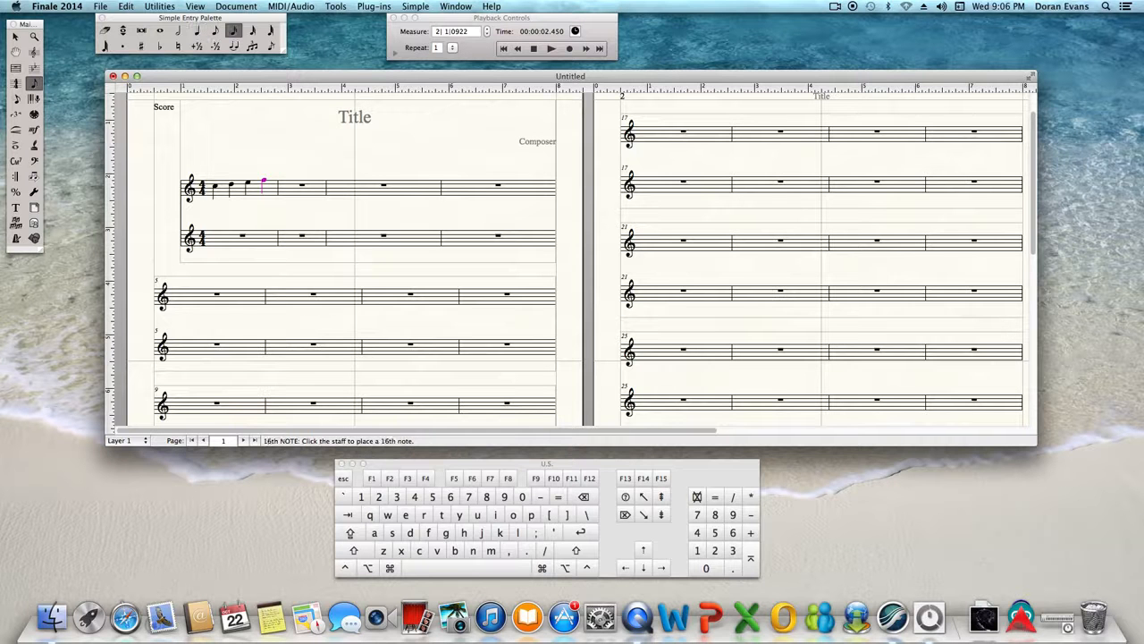
# Move into measure 2 of the top staff and enter descending 16th notes E, D, C, B from the staff's top space
pyautogui.press('Right')
pyautogui.press('Up')
pyautogui.press('Up')
pyautogui.press('Up')
pyautogui.press('Up')
pyautogui.press('Up')
pyautogui.press('Up')
pyautogui.press('Up')
pyautogui.press('Up')
pyautogui.press('e')
pyautogui.press('d')
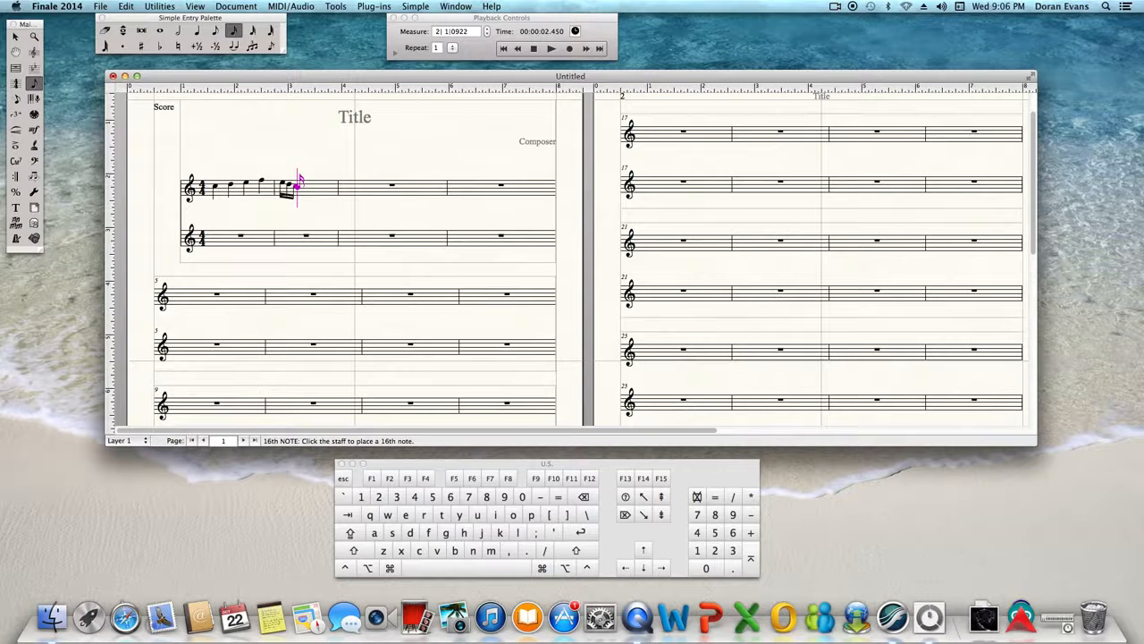
pyautogui.press('b')
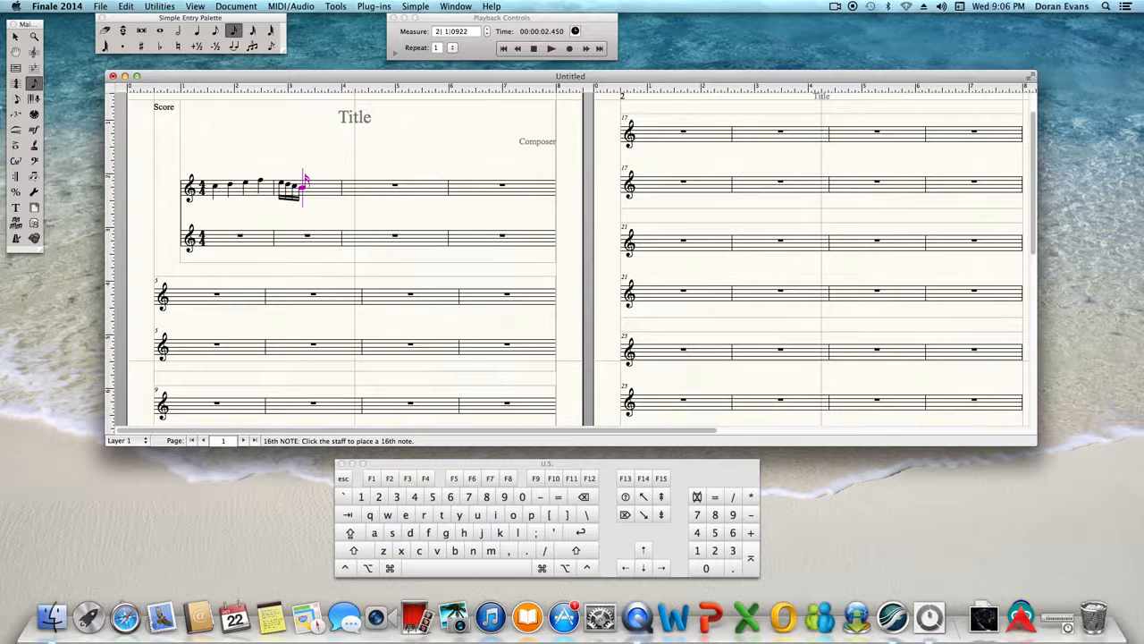
# Continue the descending 16th-note run in measure 2 with A, G, F, E, D, C, B, A
pyautogui.press('a')
pyautogui.press('g')
pyautogui.press('f')
pyautogui.press('e')
pyautogui.press('d')
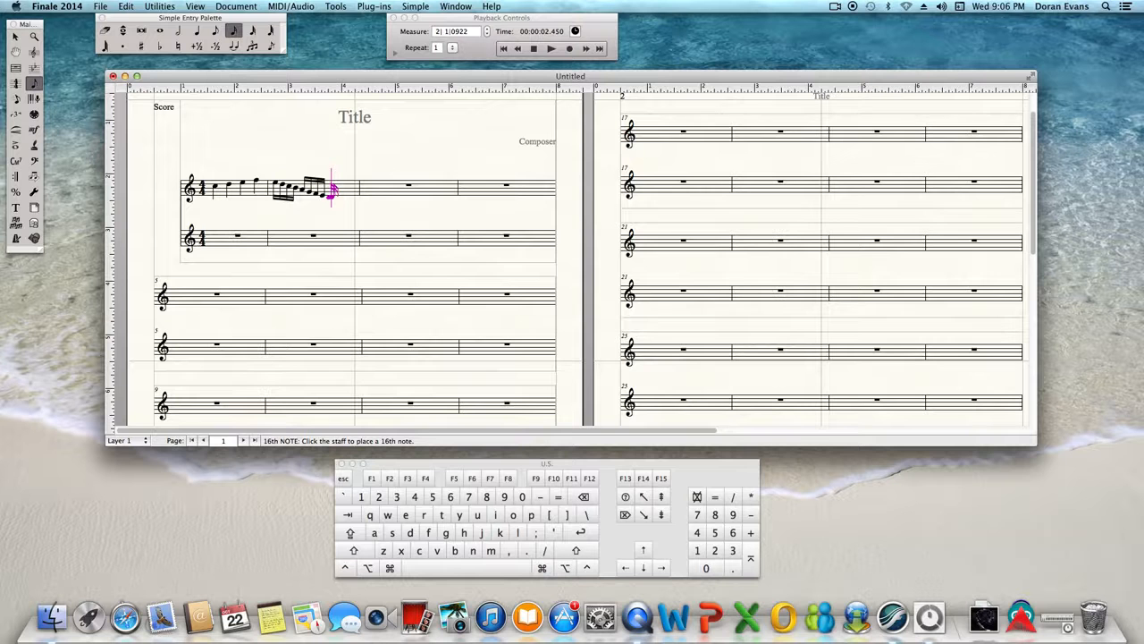
pyautogui.press('c')
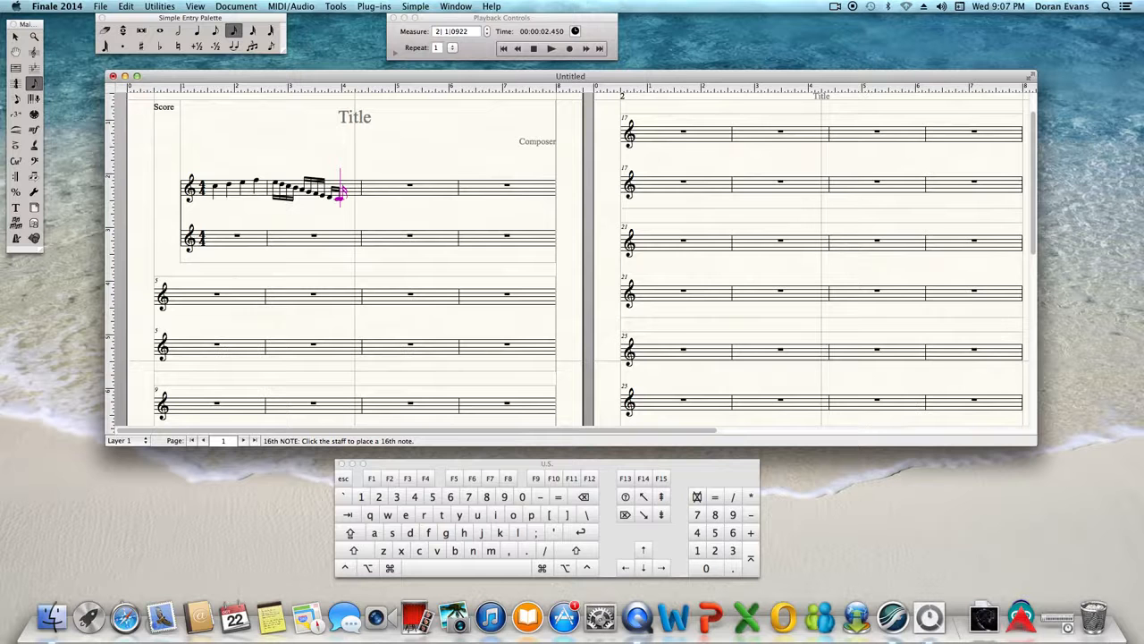
pyautogui.press('b')
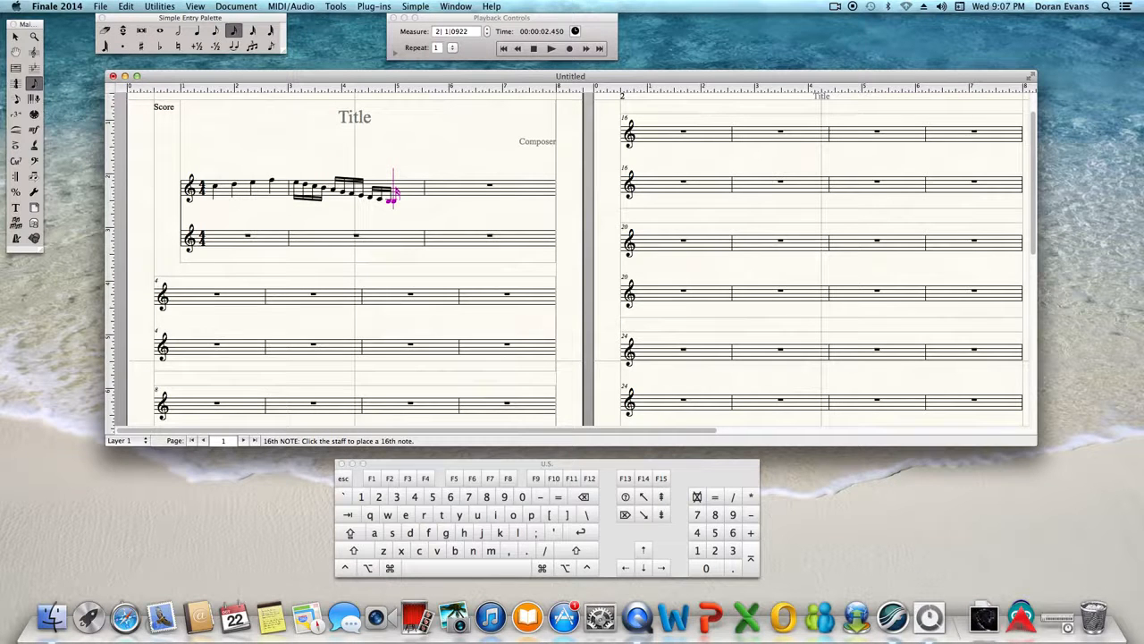
pyautogui.press('a')
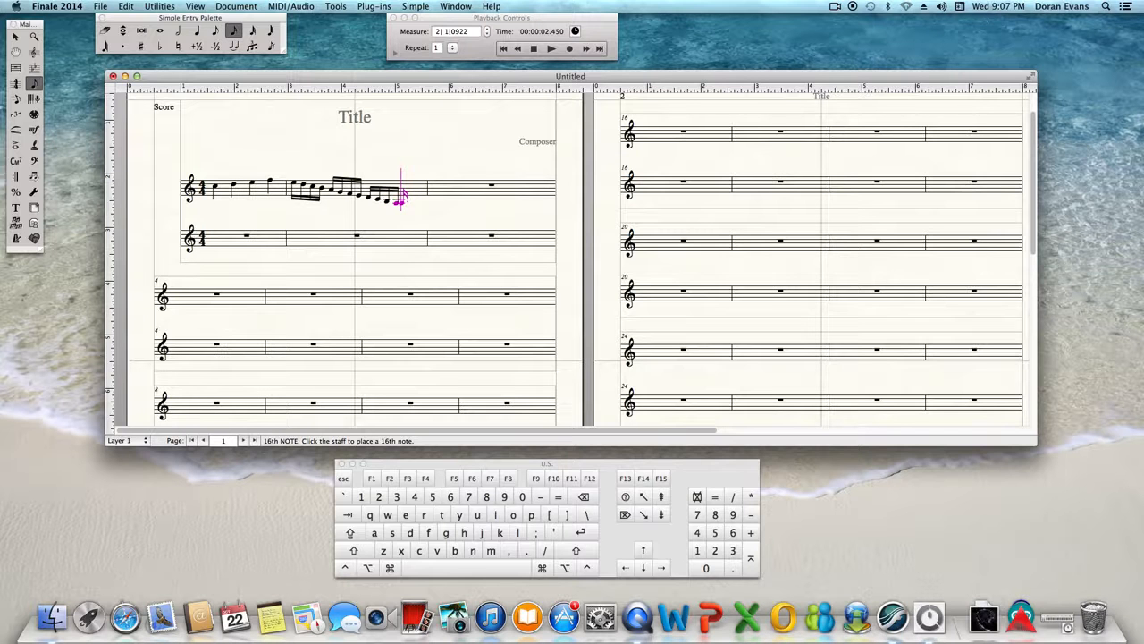
# Fill the rest of measure 2 with a quarter rest and enter 16th notes E, F, E, D, C in measure 3
pyautogui.press('Right')
pyautogui.press('e')
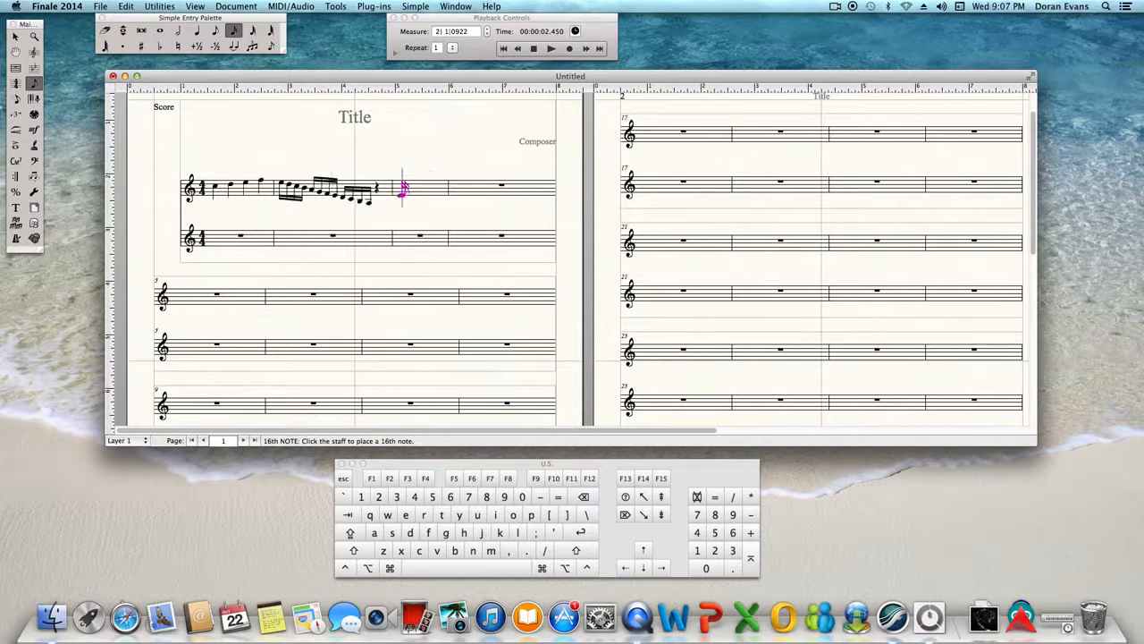
pyautogui.press('f')
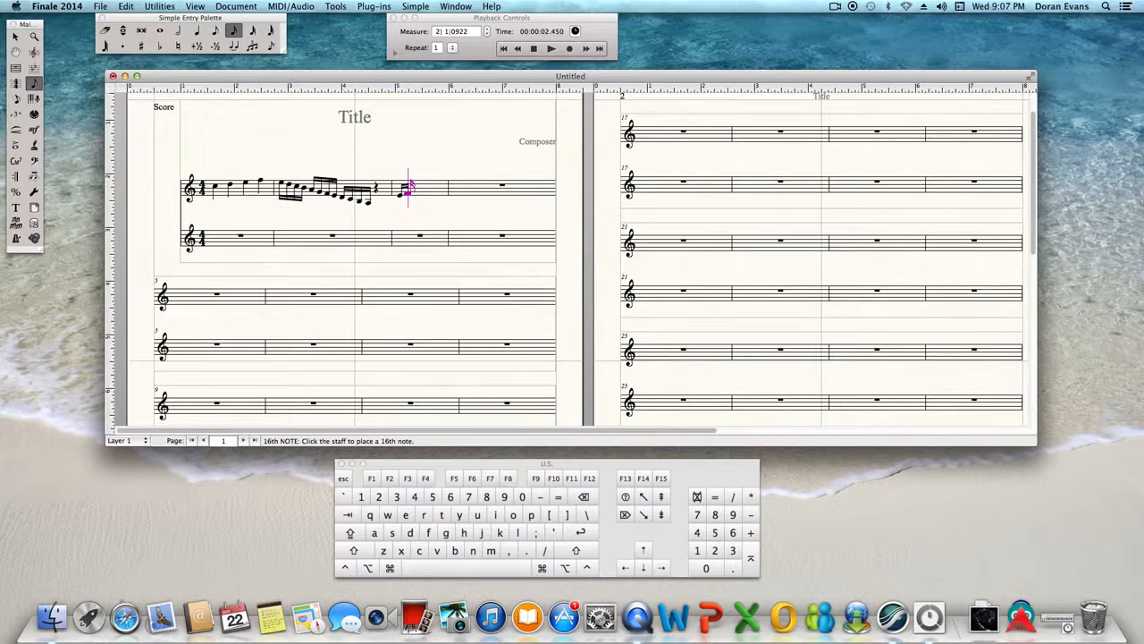
pyautogui.press('e')
pyautogui.press('d')
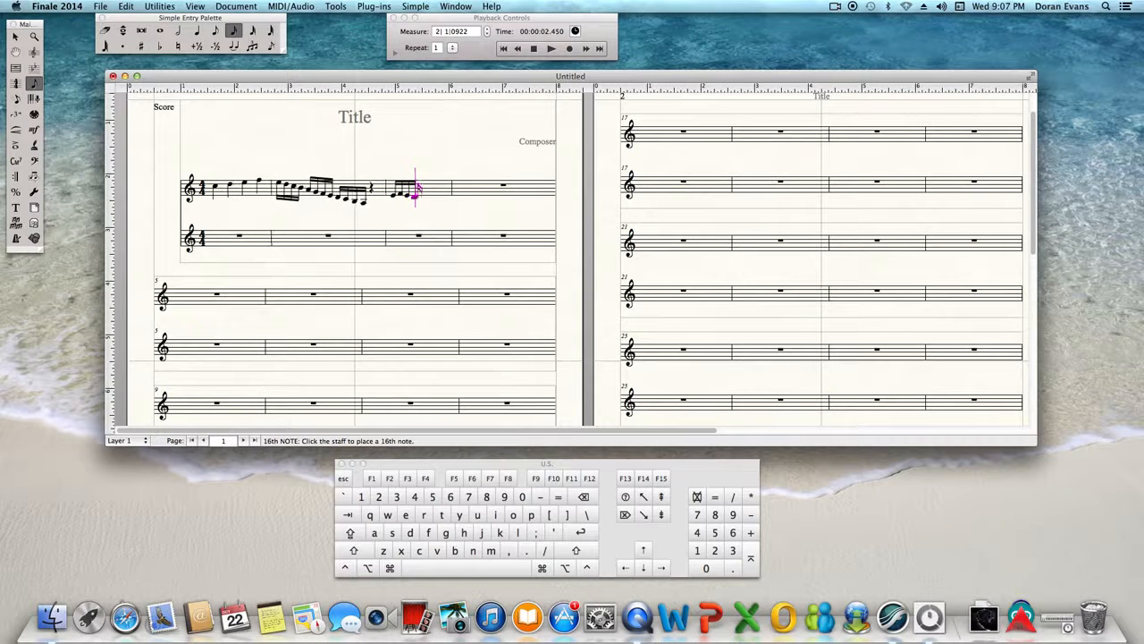
pyautogui.press('c')
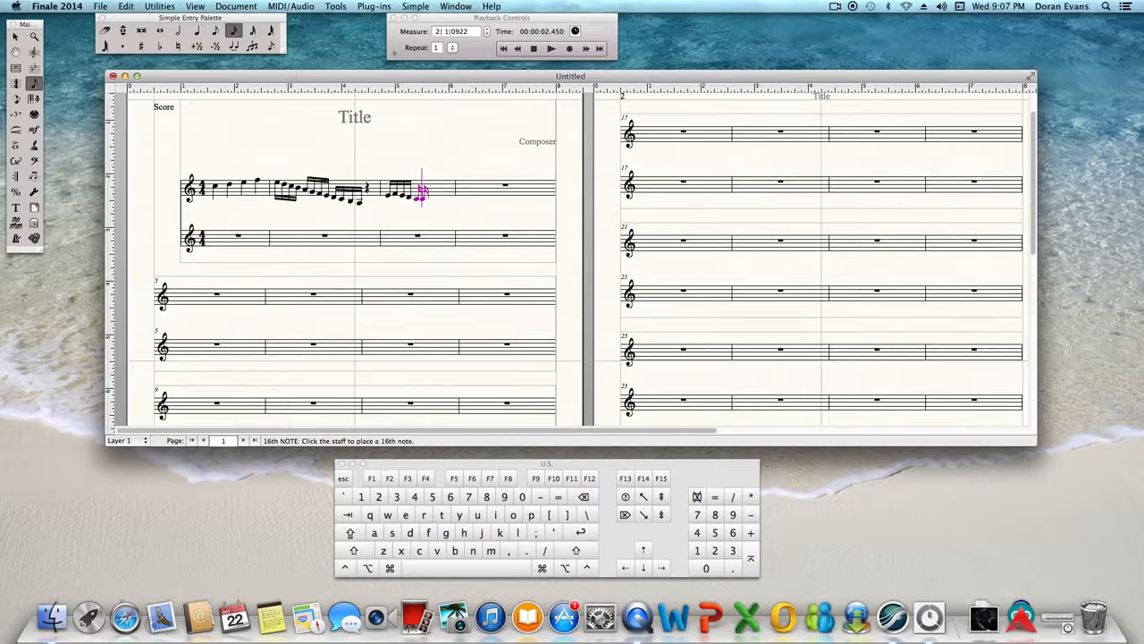
# Try continuing measure 3 below the C with low 16th notes B and A, and delete them
pyautogui.press('b')
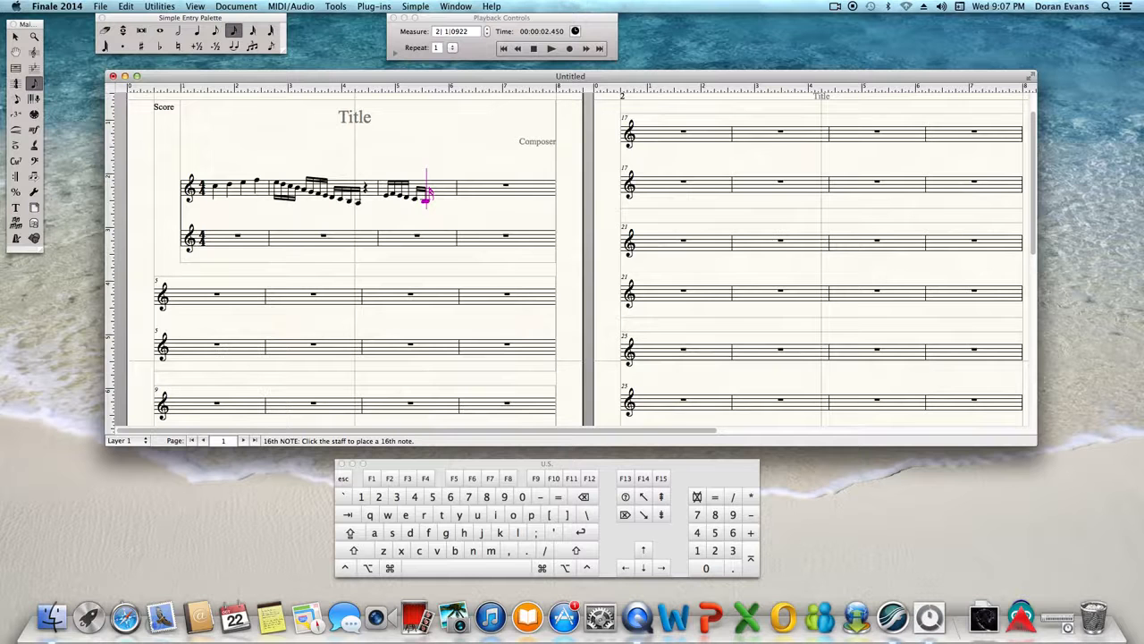
pyautogui.press('a')
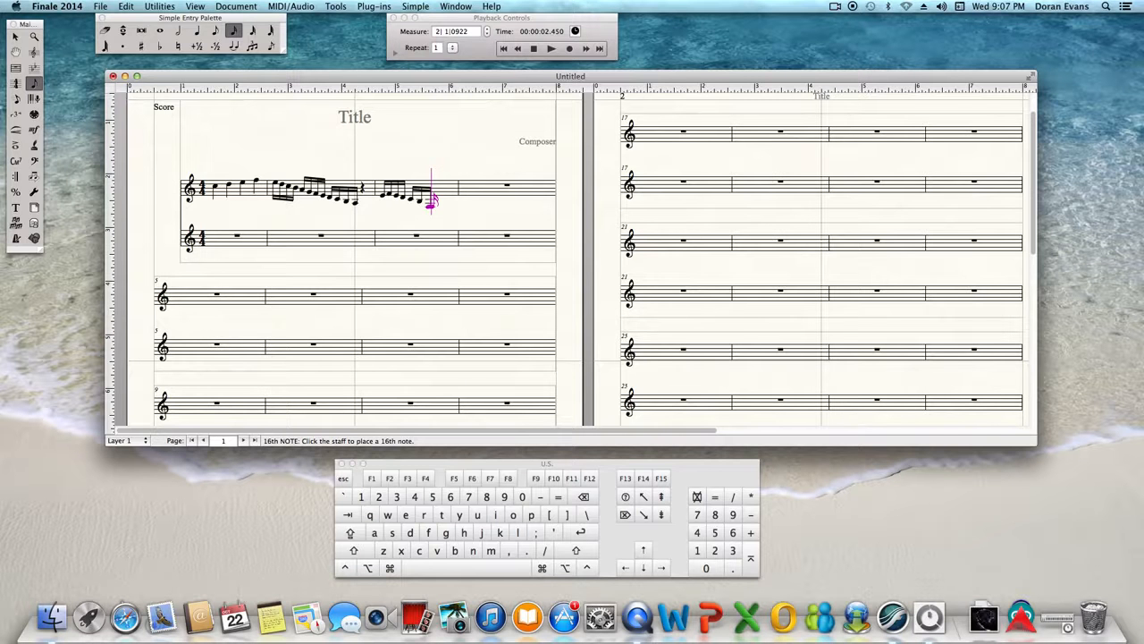
pyautogui.press('Left')
pyautogui.press('Up')
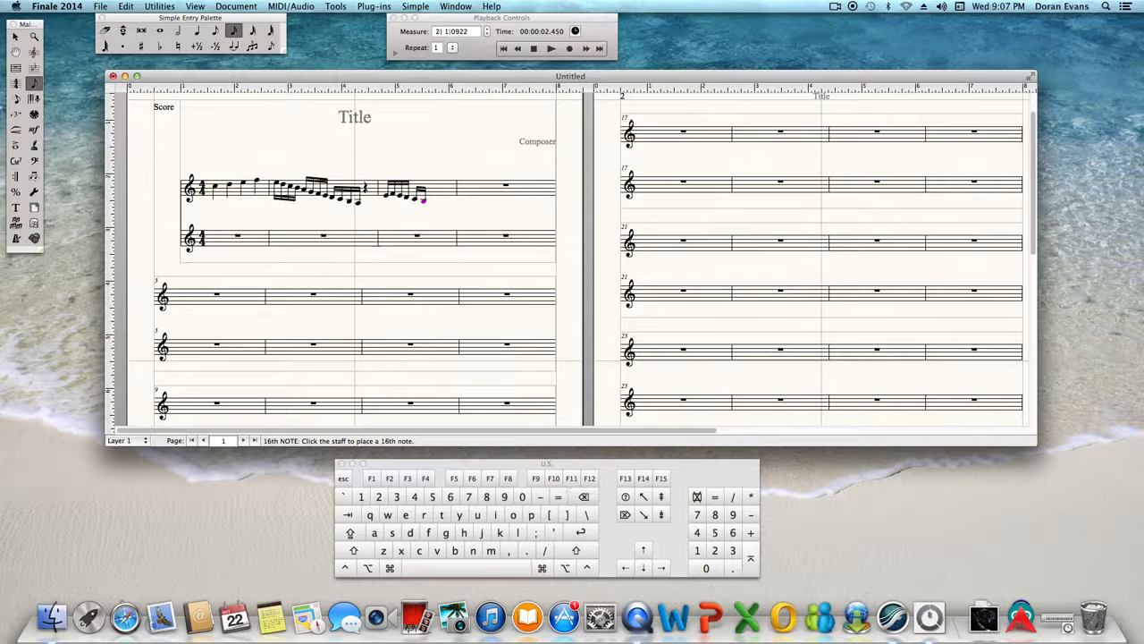
pyautogui.press('Right')
pyautogui.press('Return')
pyautogui.press('Left')
pyautogui.press('BackSpace')
# Enter 16th notes G, A, B above the C in measure 3 and fill the remaining beats with a half rest
pyautogui.press('Right')
pyautogui.press('Up')
pyautogui.press('Up')
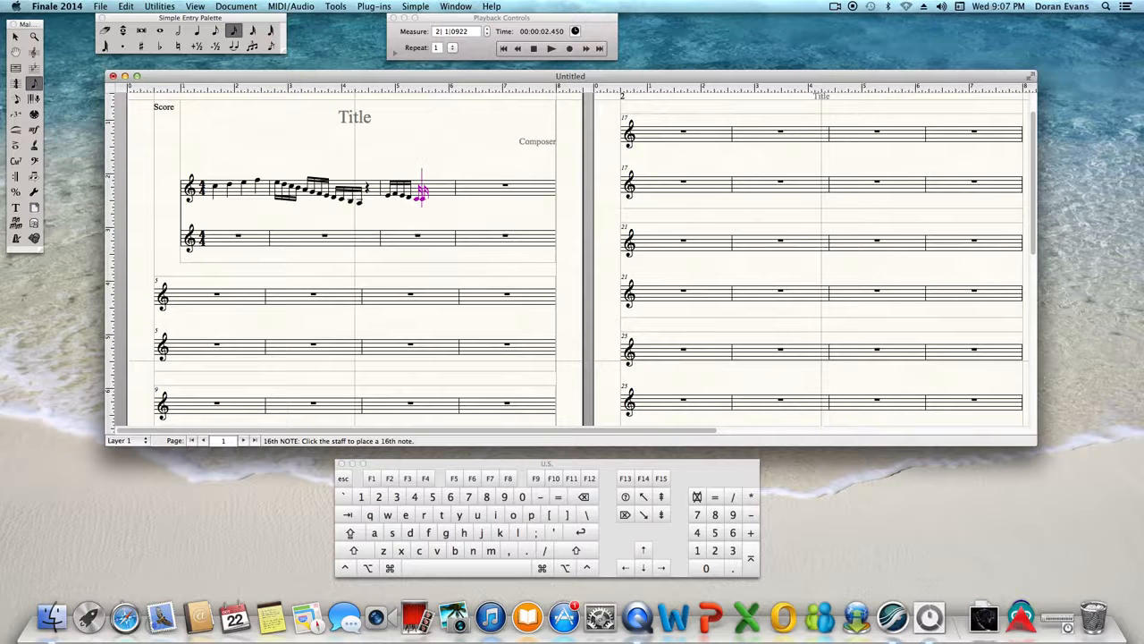
pyautogui.press('Up')
pyautogui.press('g')
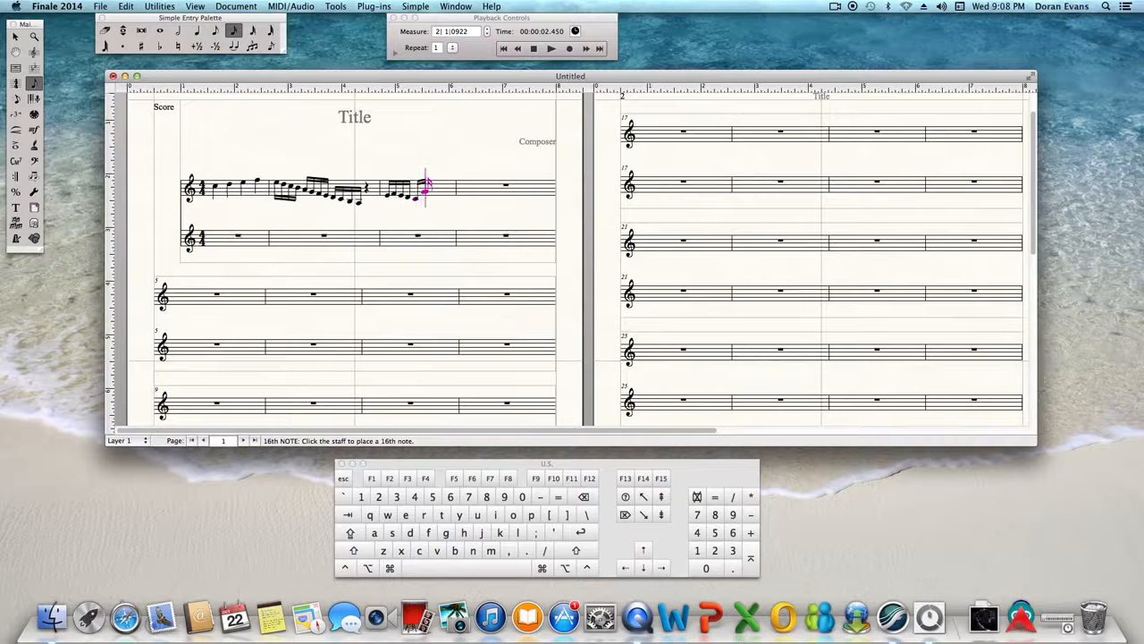
pyautogui.press('a')
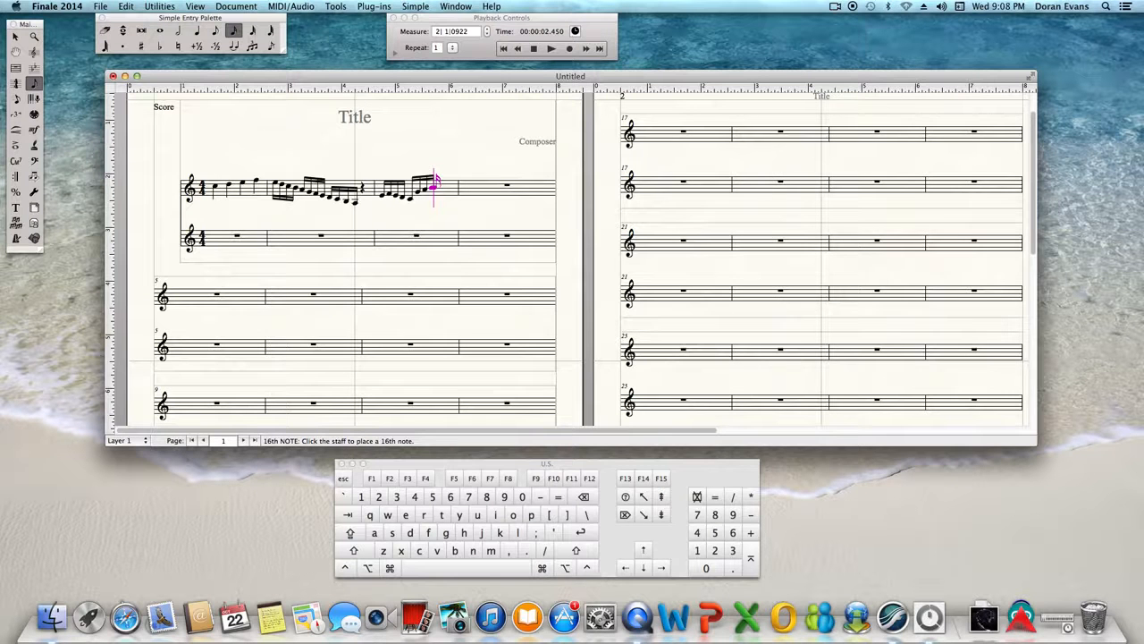
pyautogui.click(434, 186)
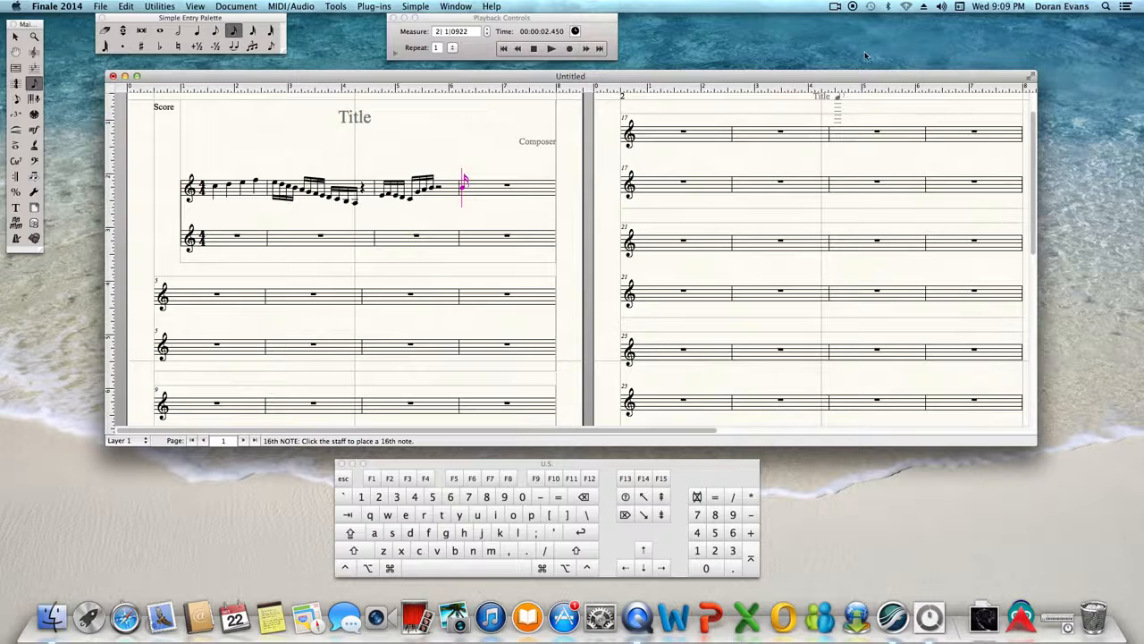
pyautogui.moveTo(855, 76); pyautogui.dragTo(854, 78)
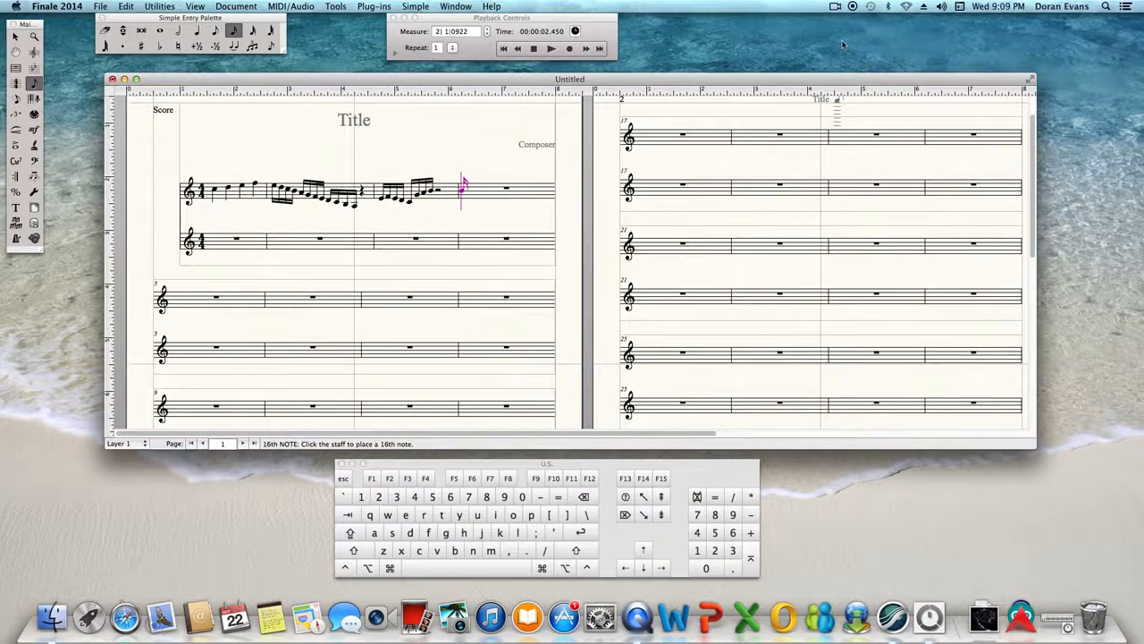